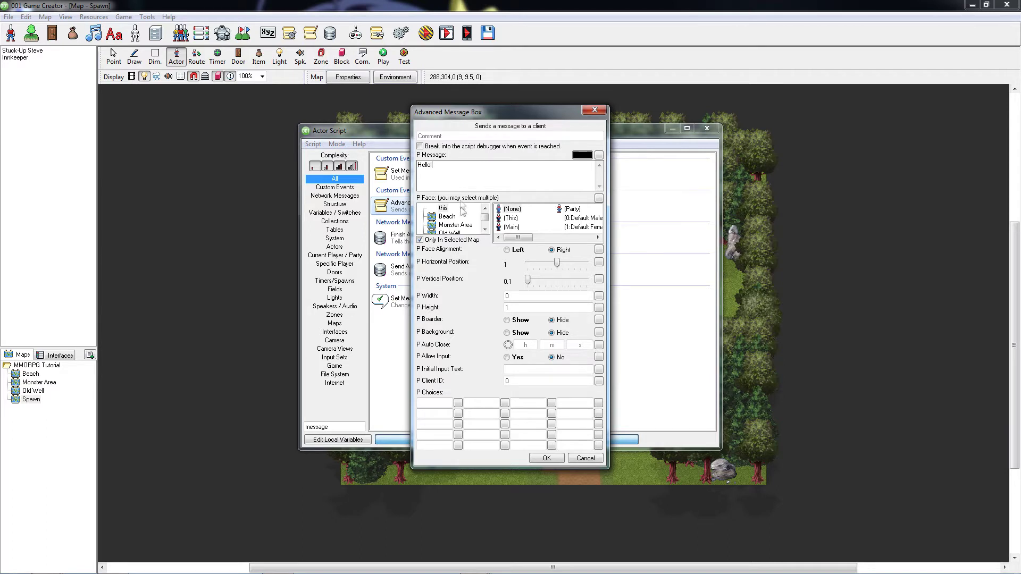
# Add the "Hello!" advanced message box event to the script, and save the script and its actor.
pyautogui.click(546, 459)
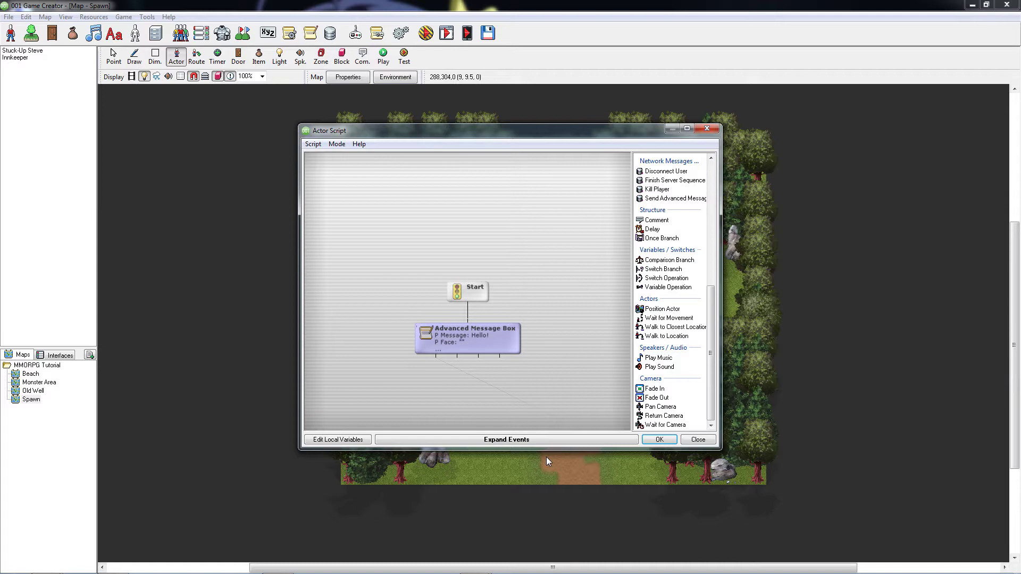
pyautogui.click(662, 441)
pyautogui.click(662, 426)
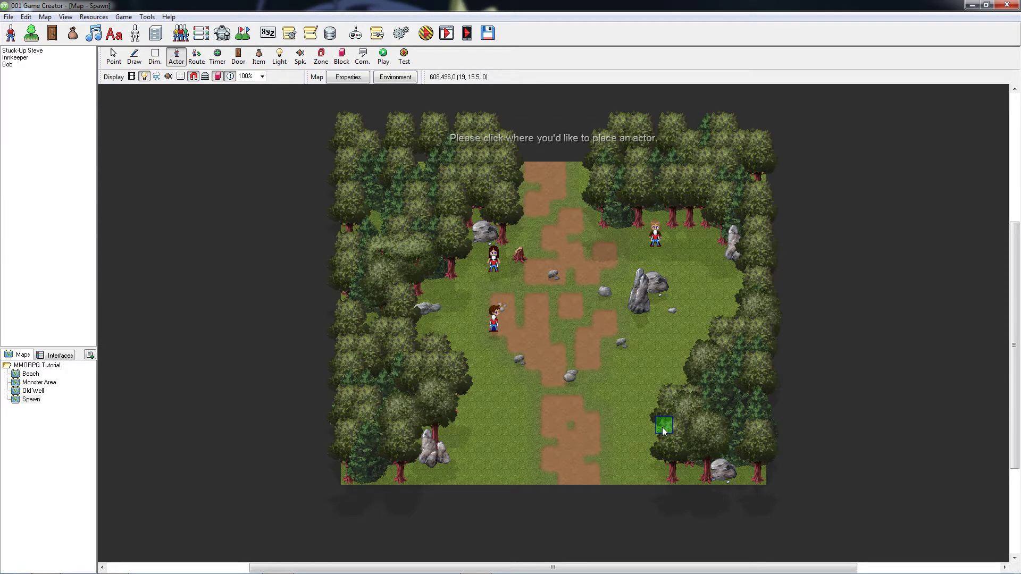
# Place a Dynamic Actor from the NPC Actors templates on the map, east of the dirt path below the rocks.
pyautogui.click(608, 326)
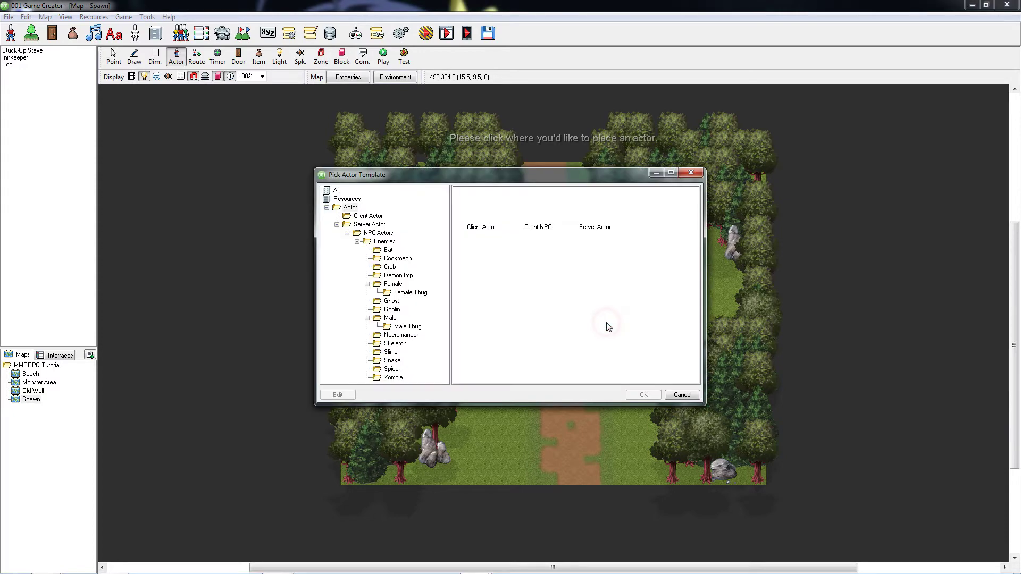
pyautogui.click(387, 233)
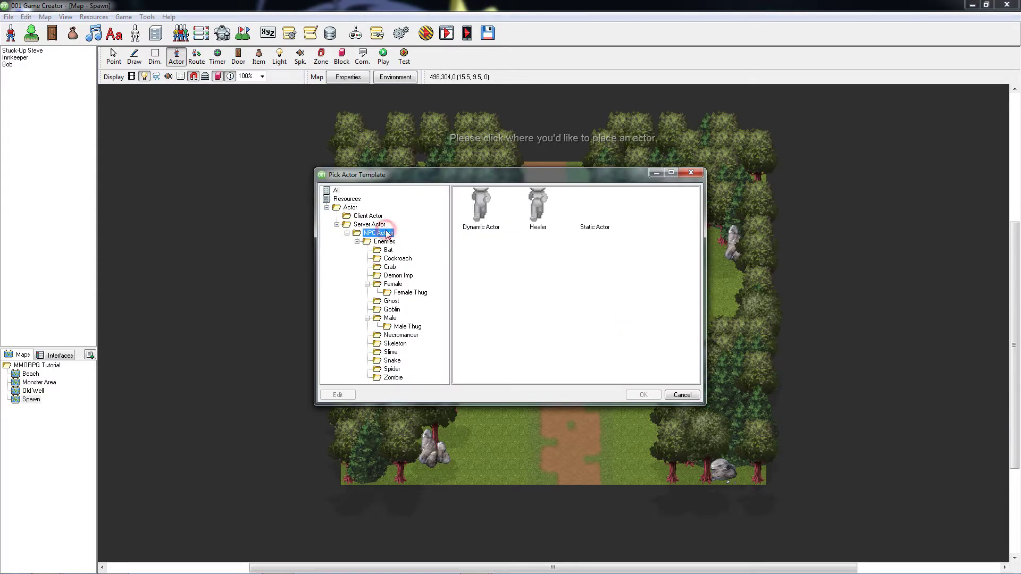
pyautogui.click(483, 231)
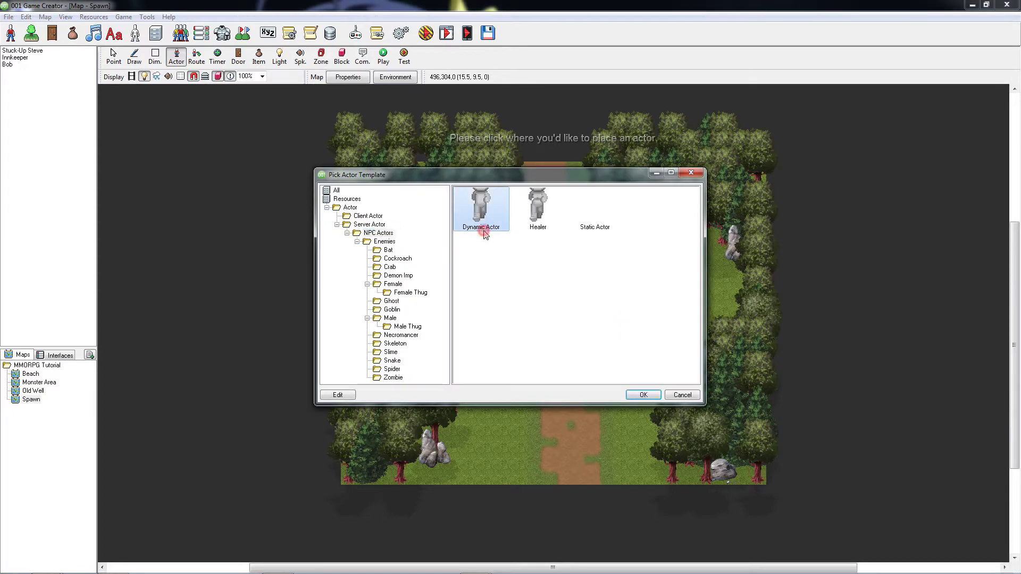
pyautogui.doubleClick(483, 231)
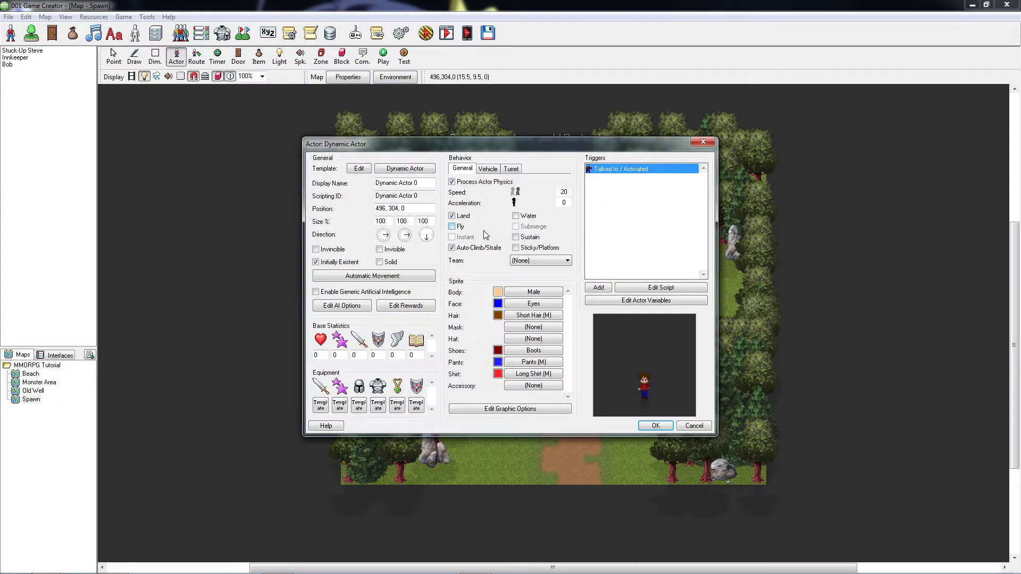
# Open the Server Code sub script in the new actor's Talked to / Activated trigger script.
pyautogui.doubleClick(654, 169)
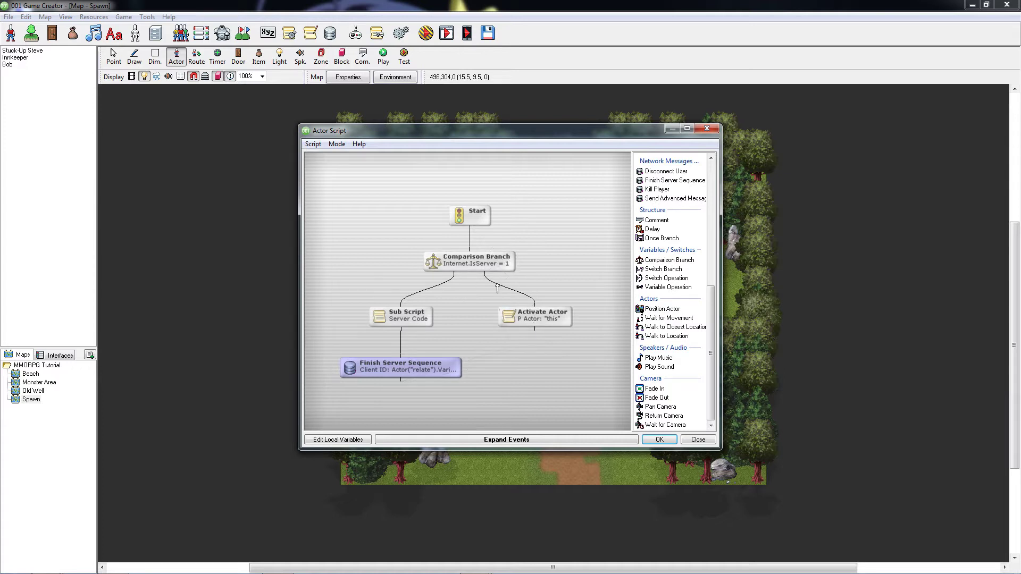
pyautogui.click(557, 323)
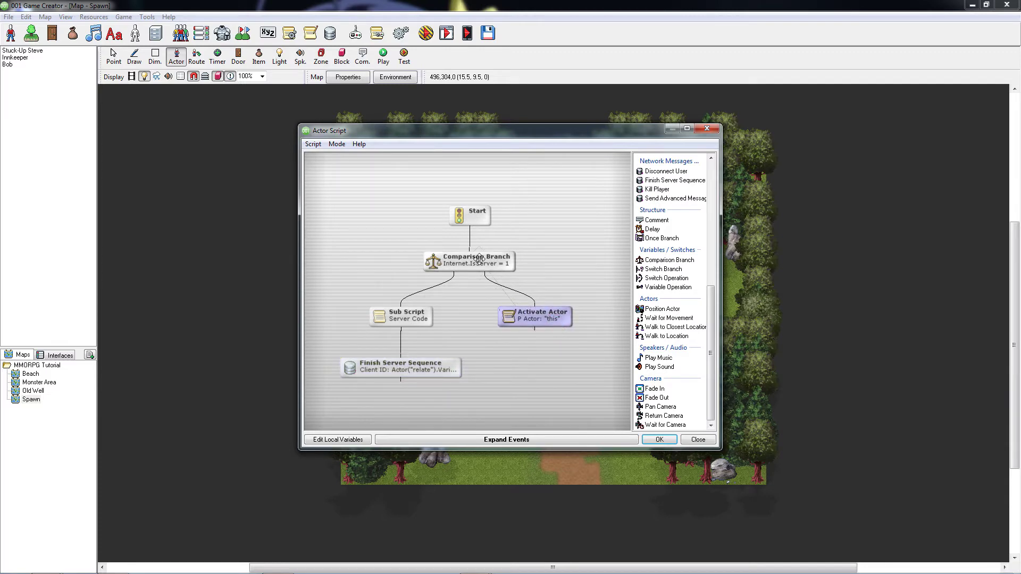
pyautogui.click(415, 316)
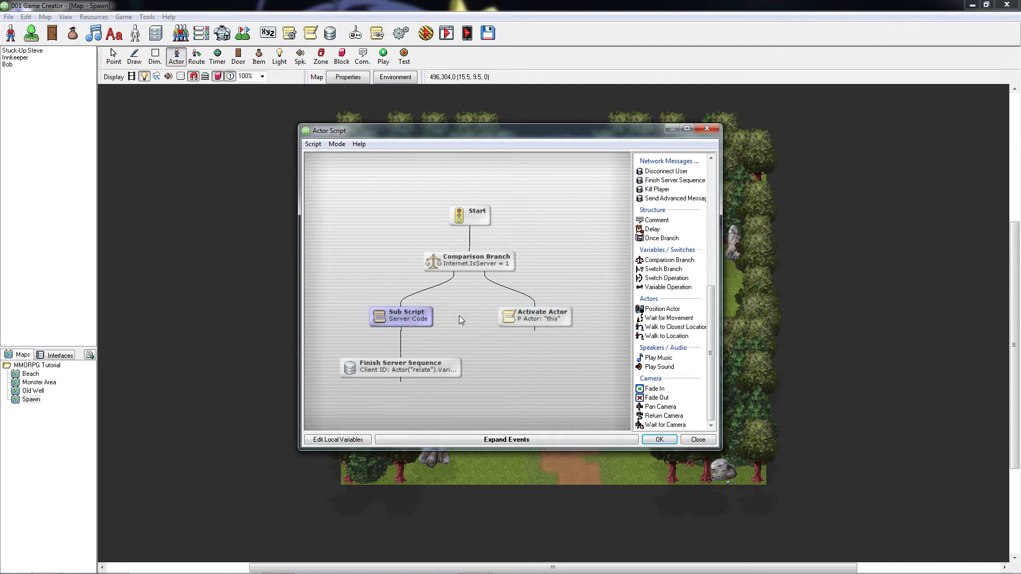
pyautogui.doubleClick(425, 314)
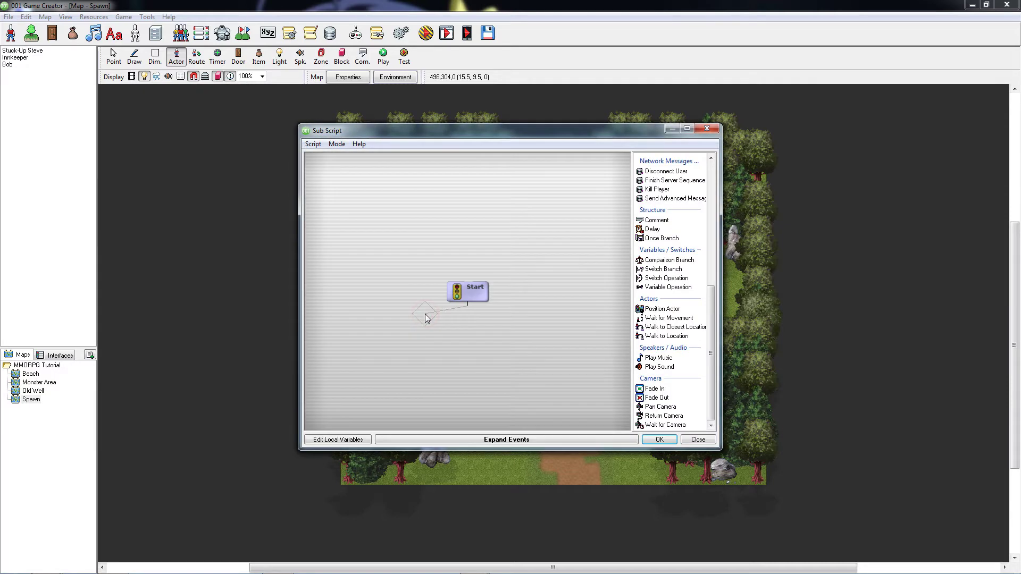
# Add a Show Shop event to the sub script with its Client ID set to the Relate actor's Client_ID variable.
pyautogui.click(555, 439)
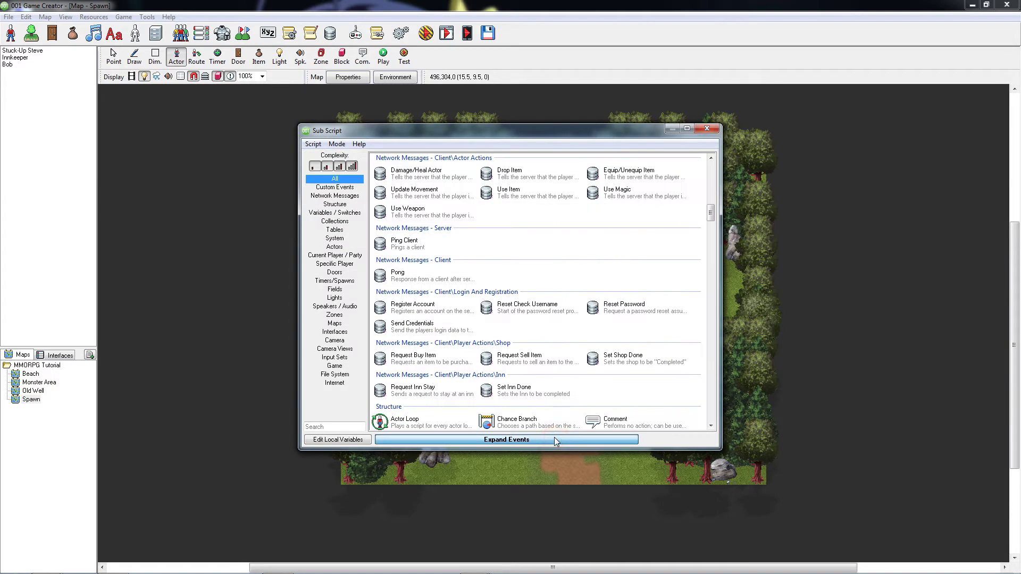
pyautogui.write('shop')
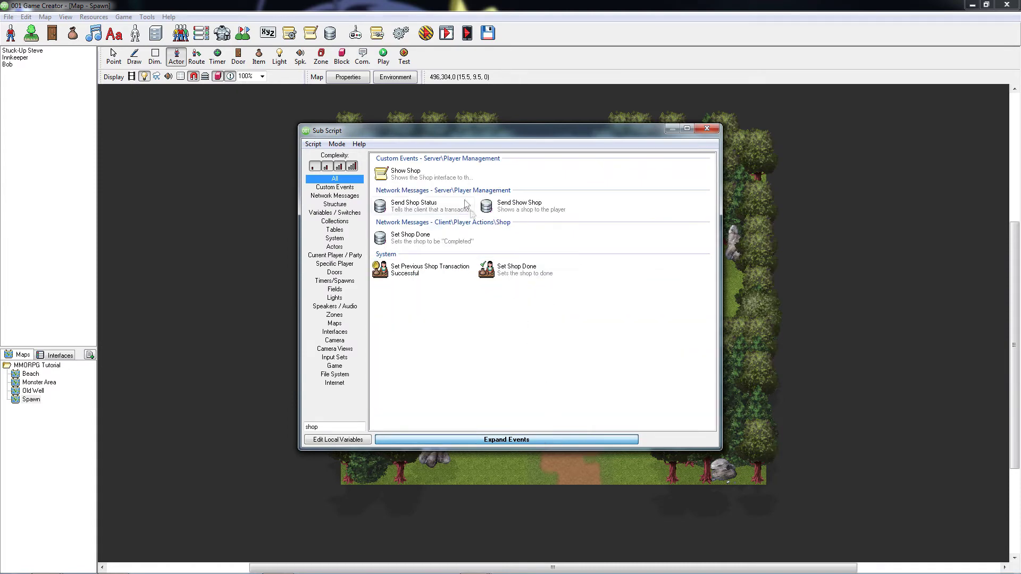
pyautogui.doubleClick(448, 176)
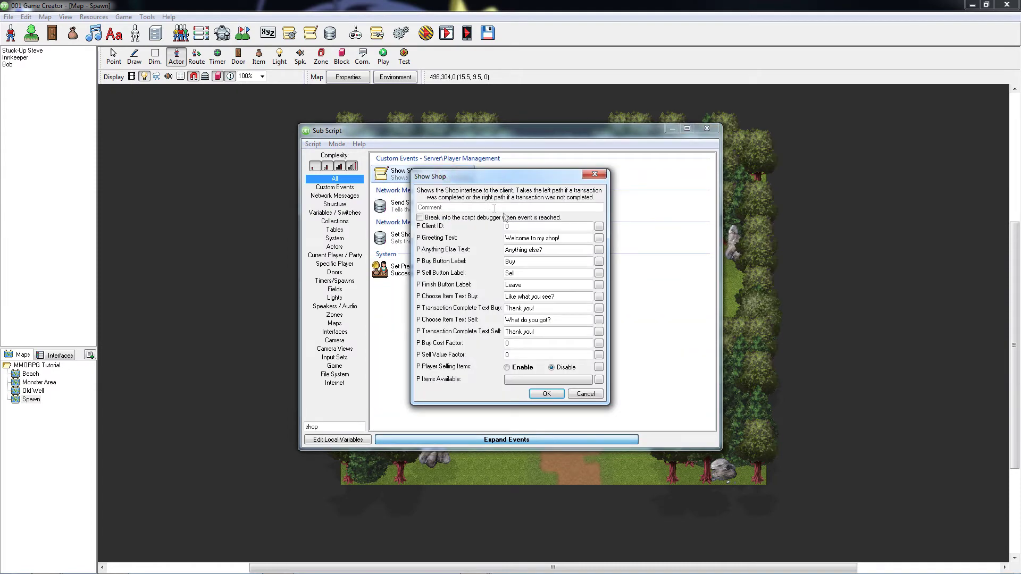
pyautogui.click(599, 227)
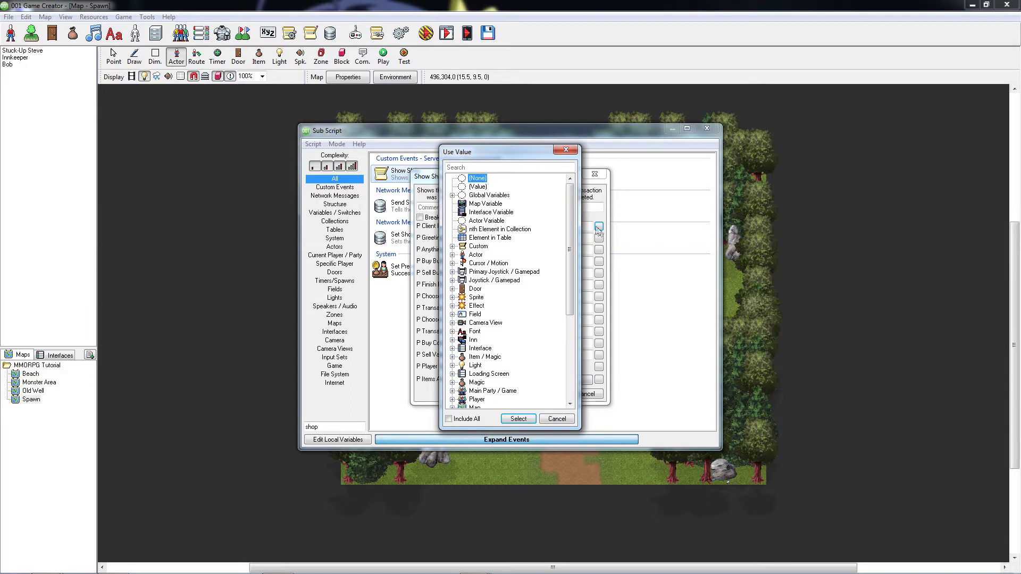
pyautogui.doubleClick(490, 221)
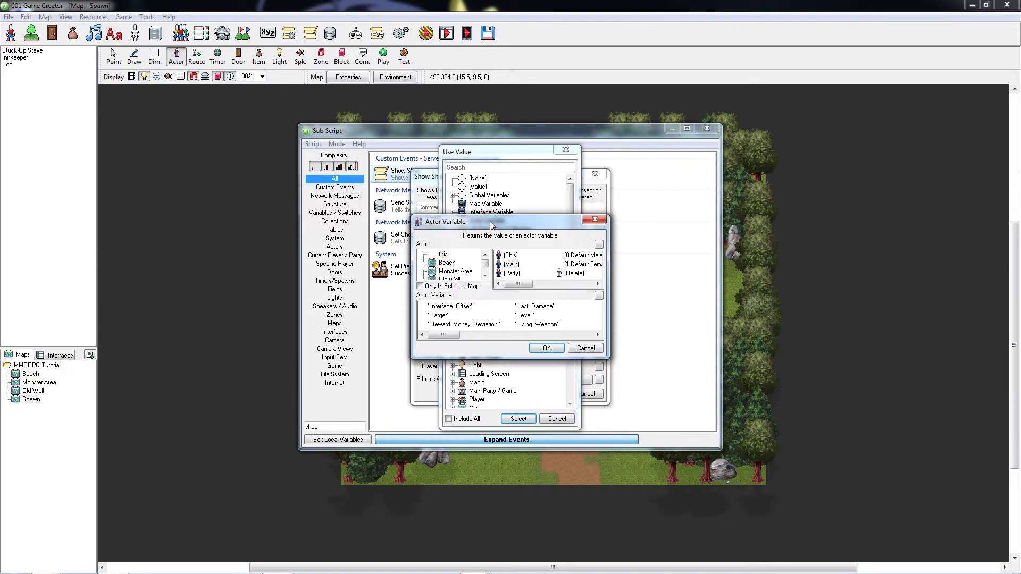
pyautogui.click(574, 273)
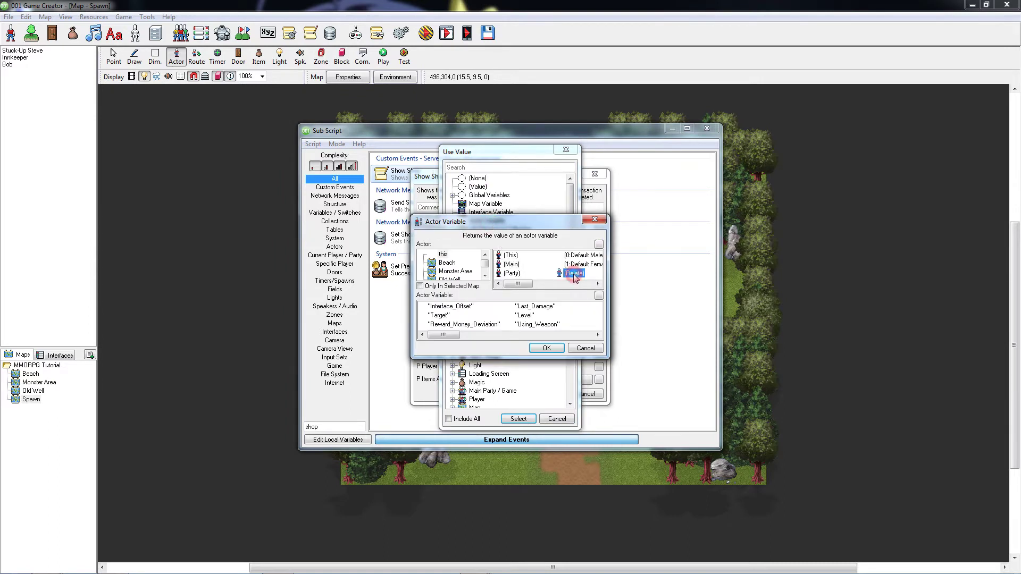
pyautogui.click(598, 334)
pyautogui.click(598, 334)
pyautogui.click(538, 307)
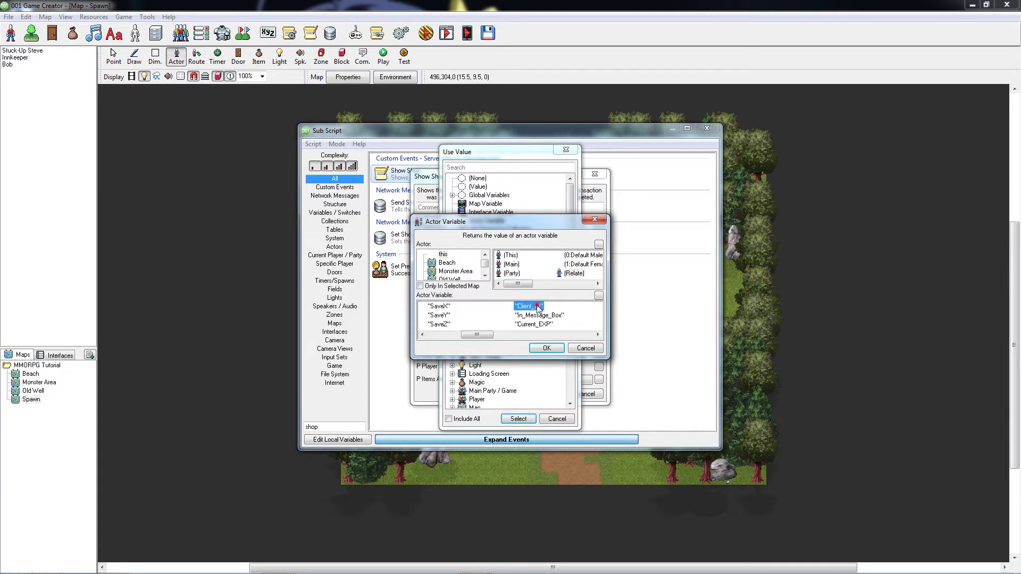
pyautogui.click(556, 348)
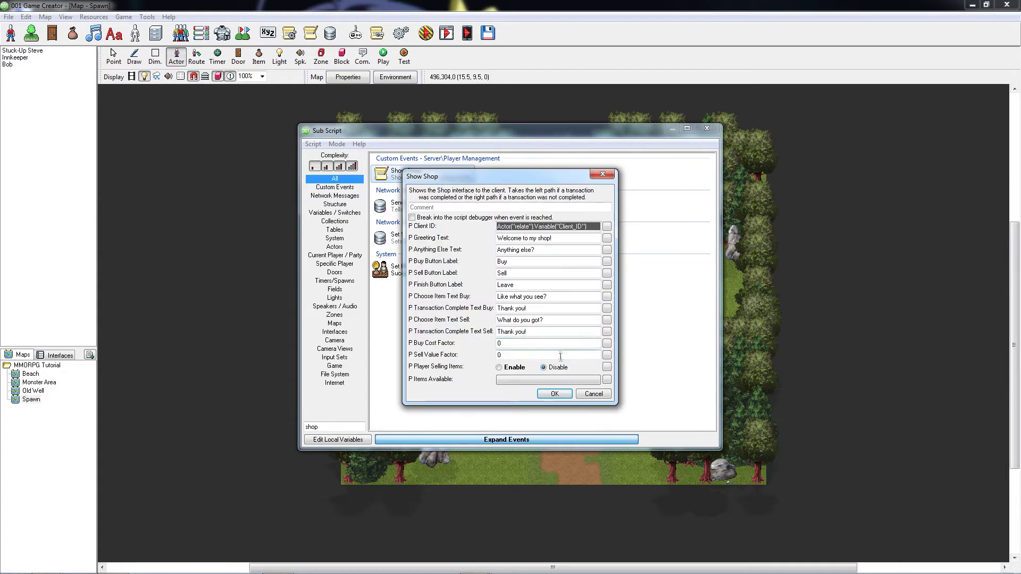
# Make Elixir the shop's available item, and save the event, both scripts and the actor.
pyautogui.click(561, 379)
pyautogui.click(593, 284)
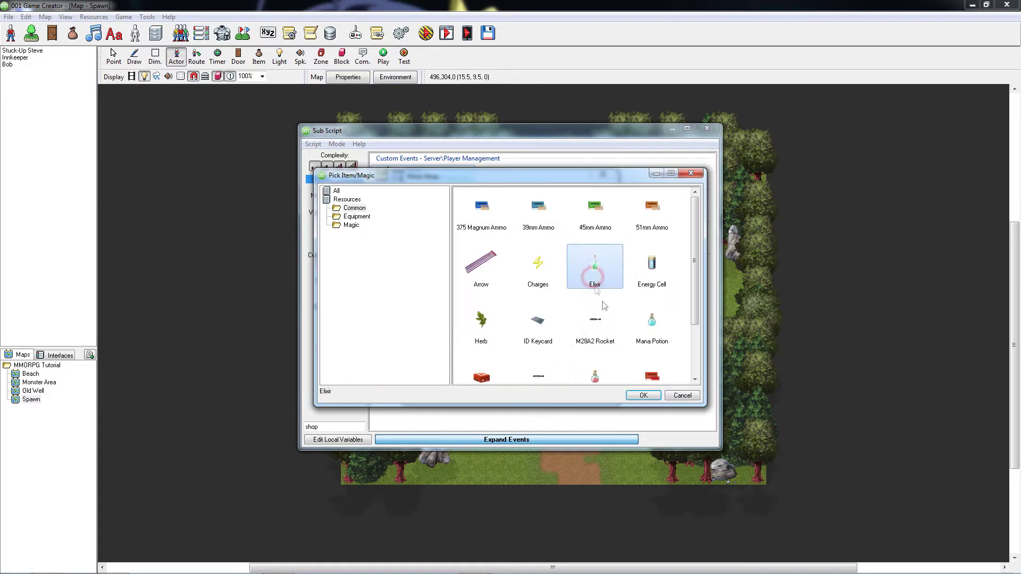
pyautogui.click(643, 395)
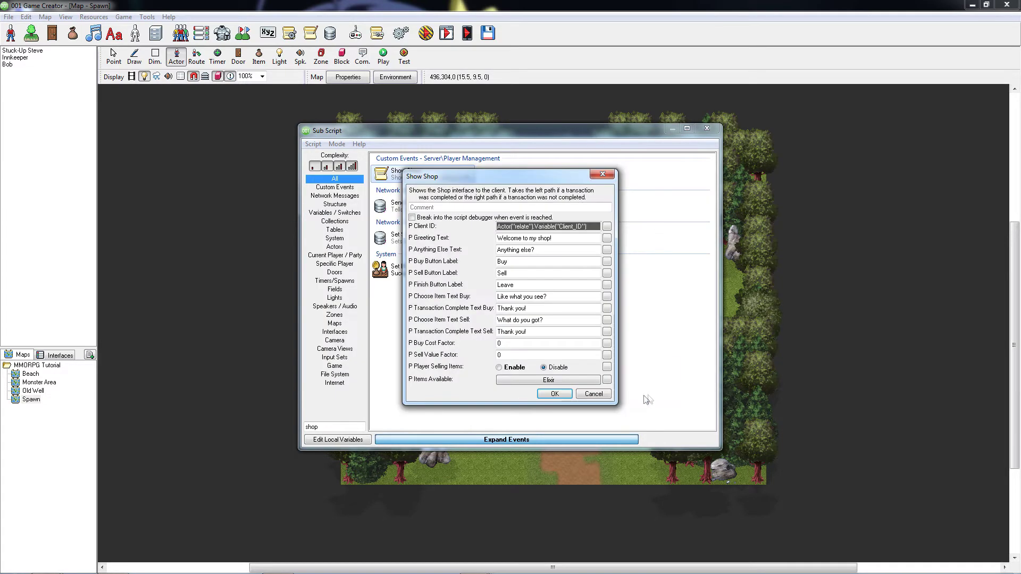
pyautogui.click(555, 394)
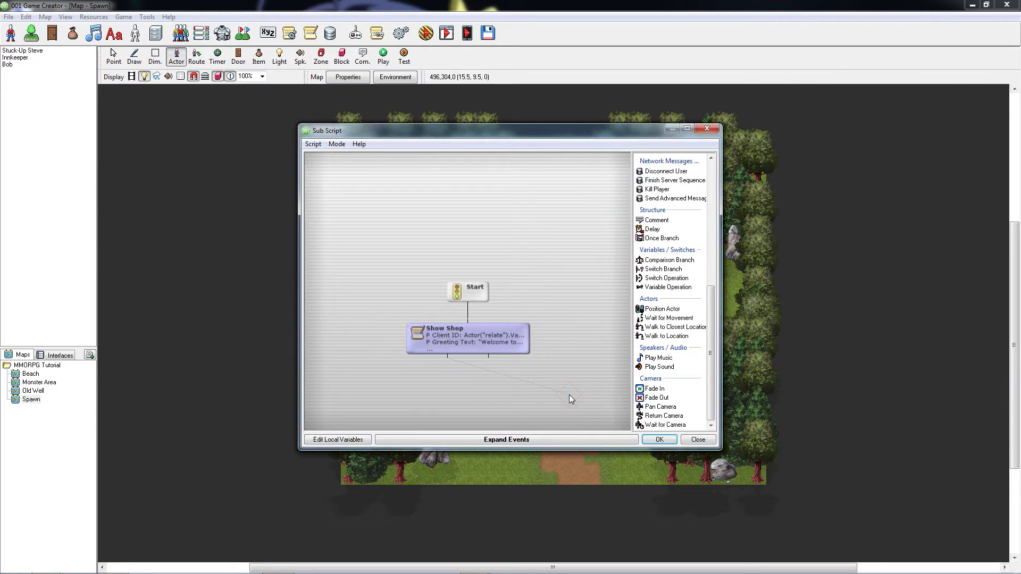
pyautogui.click(668, 440)
pyautogui.click(666, 439)
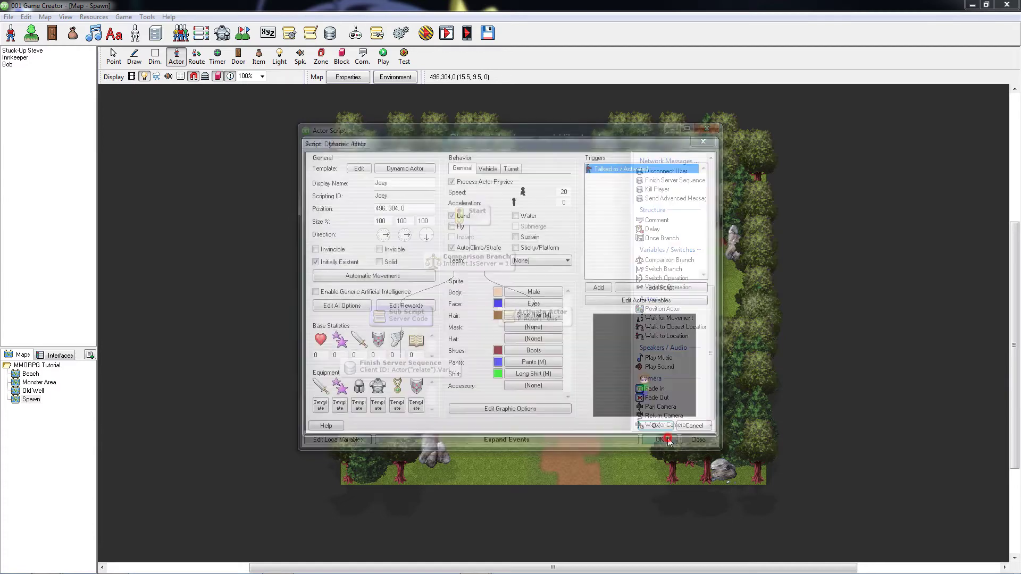
pyautogui.click(660, 426)
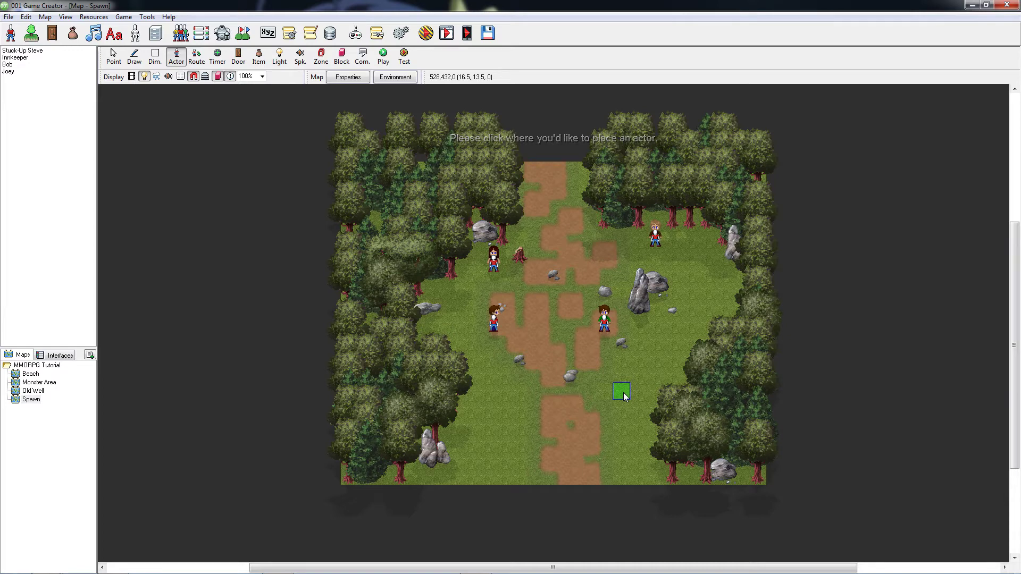
# Duplicate the Static Actor template under NPC Actors and set the copy's display name to "Elixir Guy".
pyautogui.click(135, 33)
pyautogui.click(399, 202)
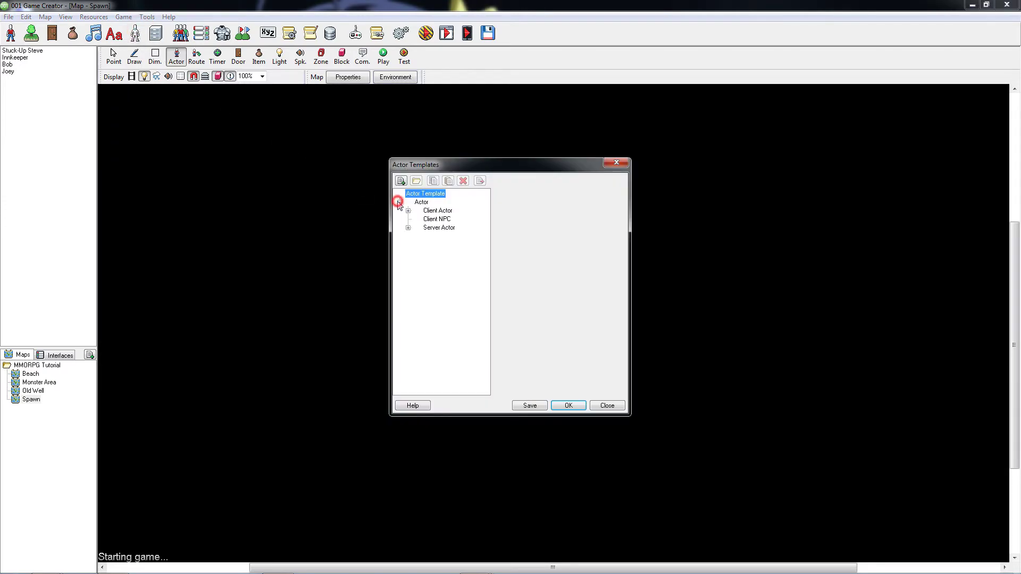
pyautogui.click(408, 228)
pyautogui.click(417, 236)
pyautogui.click(455, 270)
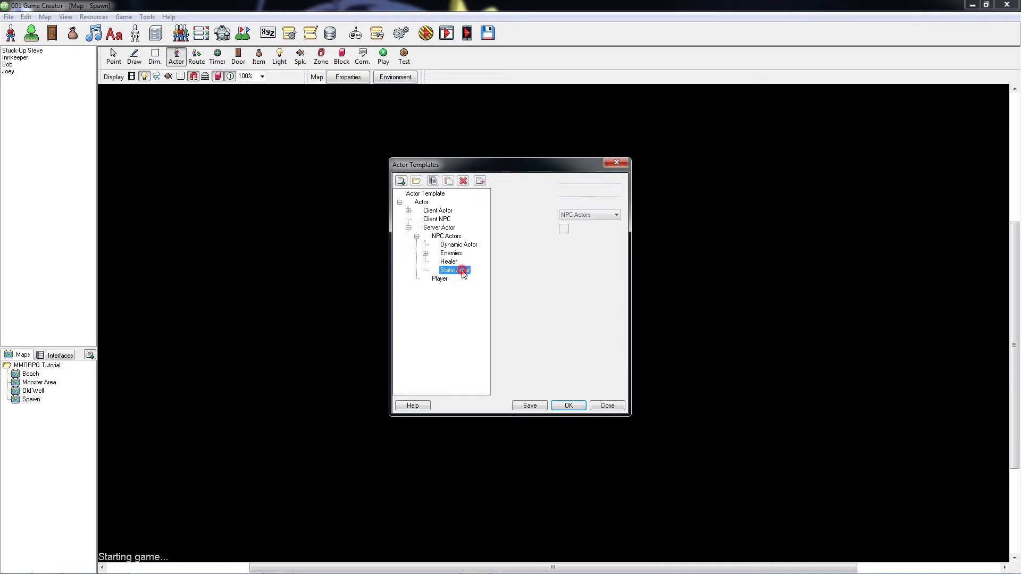
pyautogui.click(432, 181)
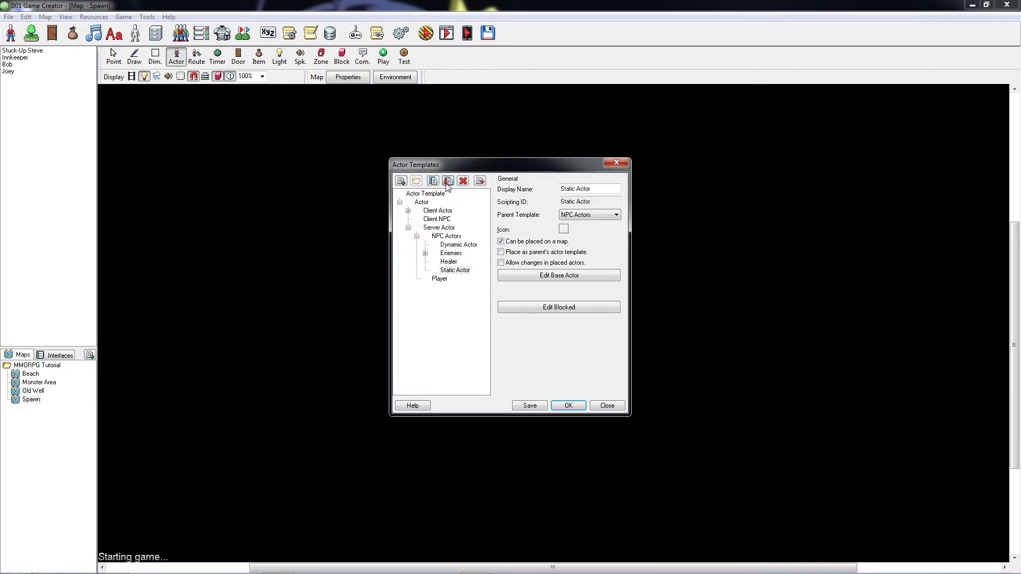
pyautogui.click(449, 181)
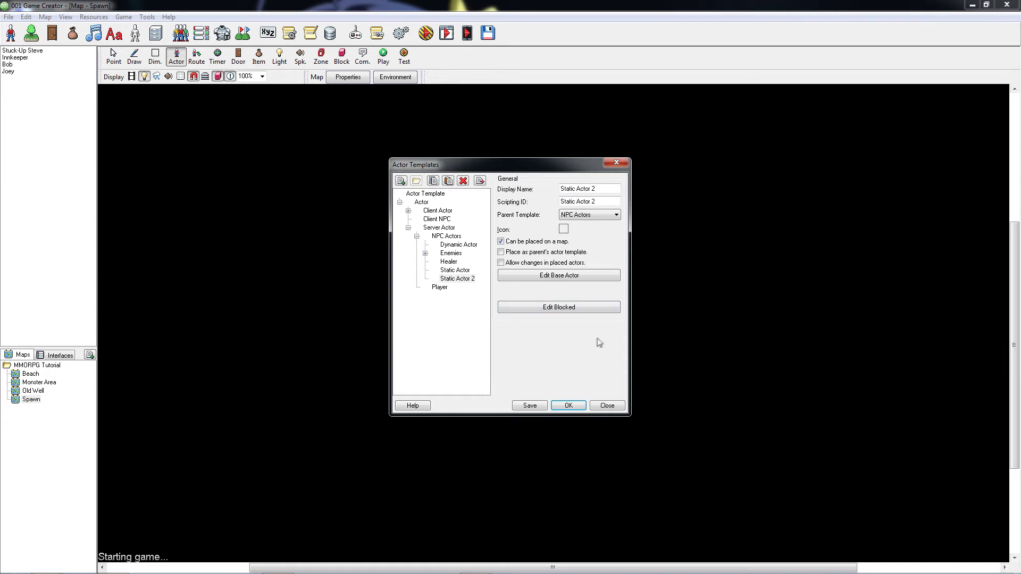
pyautogui.moveTo(607, 189); pyautogui.dragTo(537, 189)
pyautogui.write('Elixir Guy')
# Edit the Elixir Guy template's base actor and open the Server Code sub script in its trigger script.
pyautogui.click(595, 275)
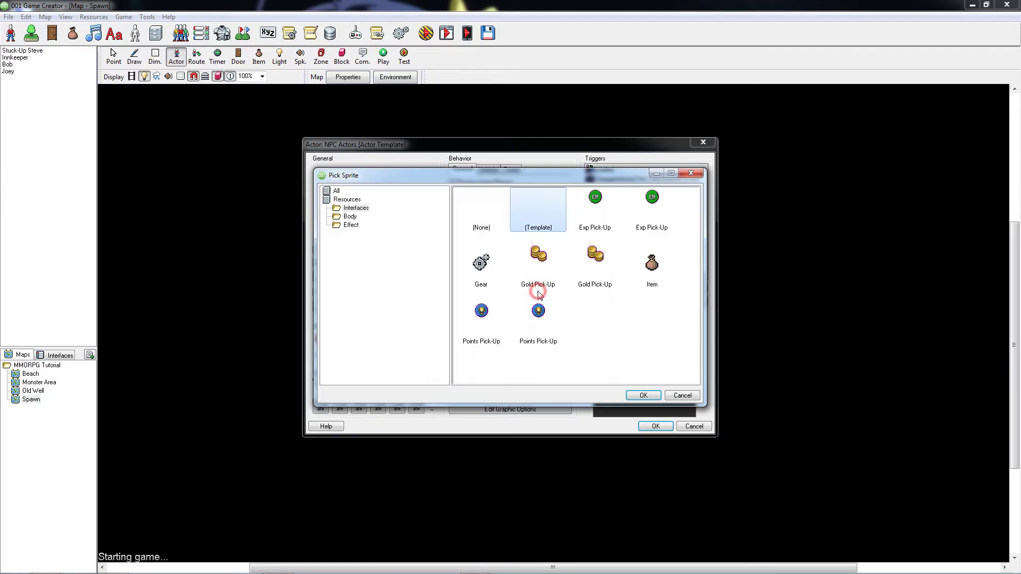
pyautogui.click(660, 289)
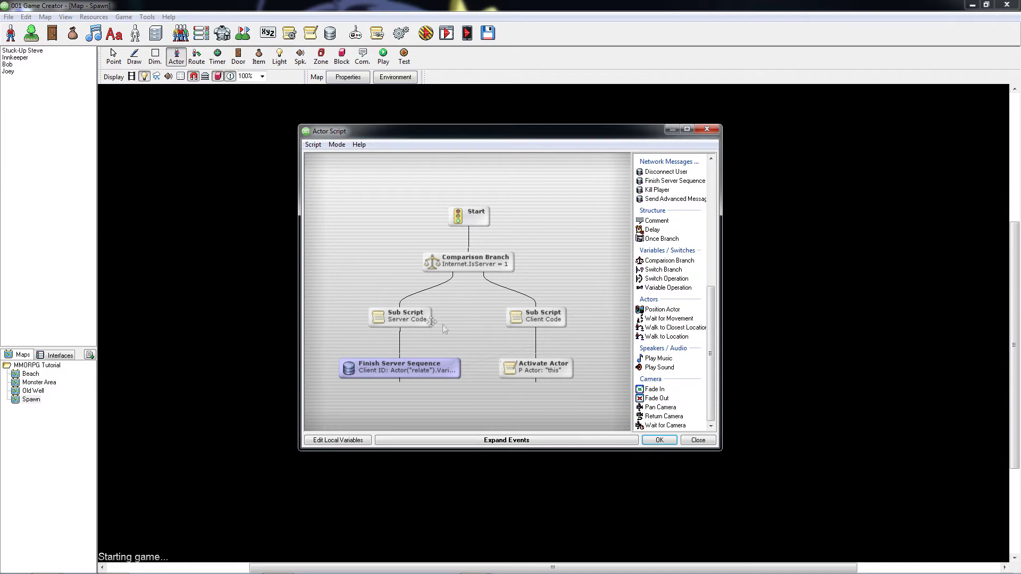
pyautogui.doubleClick(414, 320)
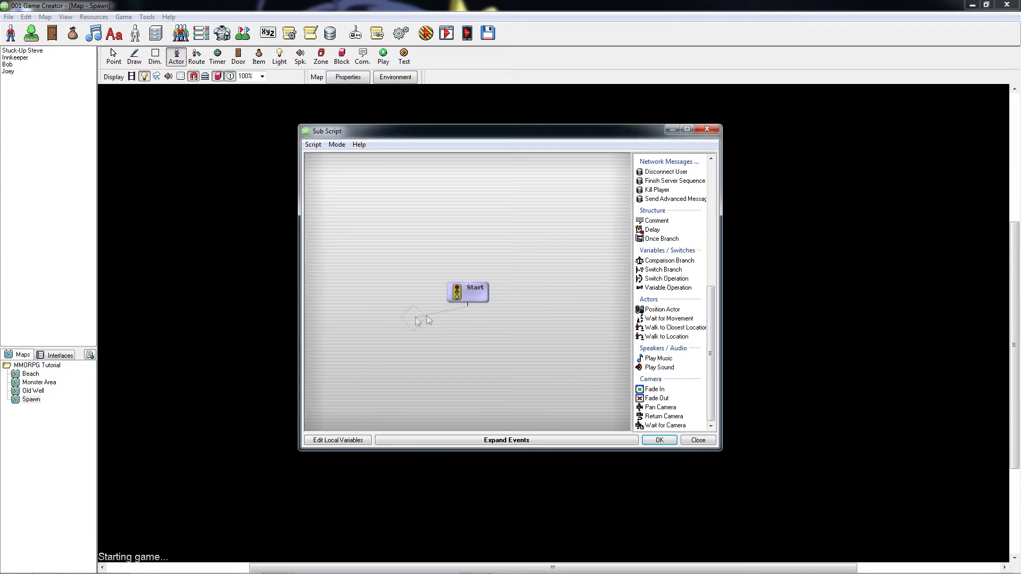
# Add a Comparison Branch to the Server Code sub script with the Relate actor's Health as its expression.
pyautogui.doubleClick(655, 260)
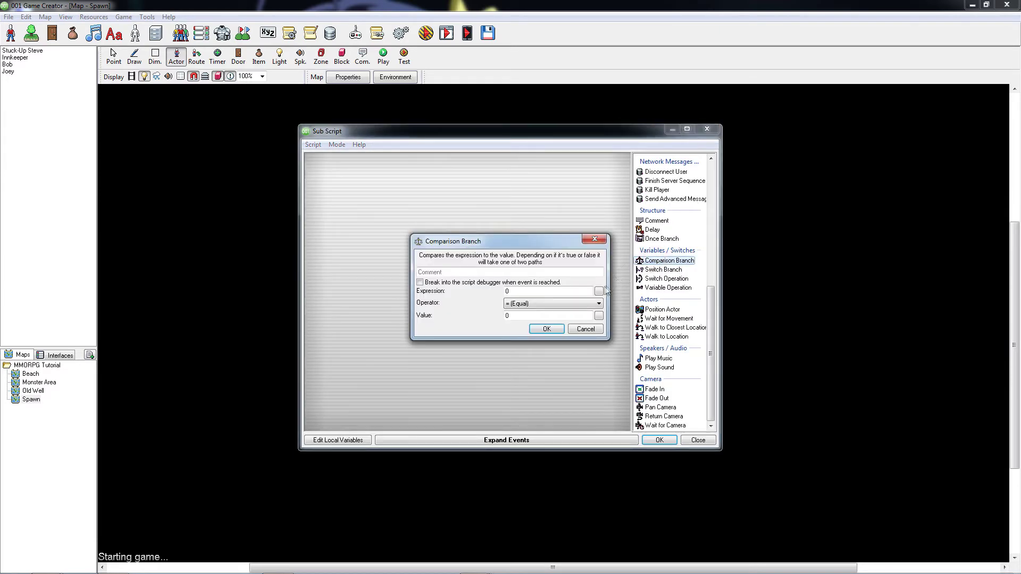
pyautogui.click(599, 292)
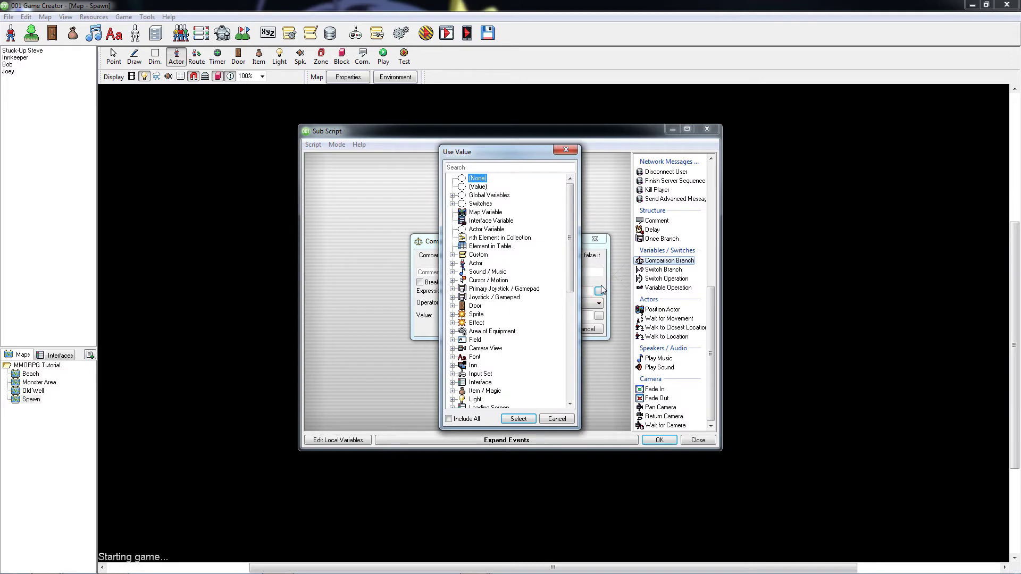
pyautogui.write('health')
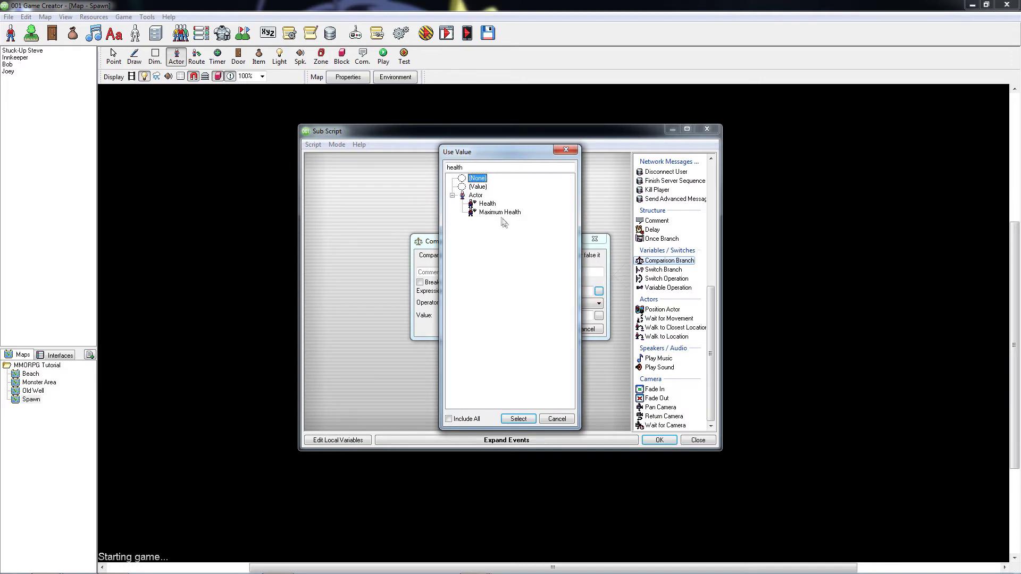
pyautogui.doubleClick(487, 204)
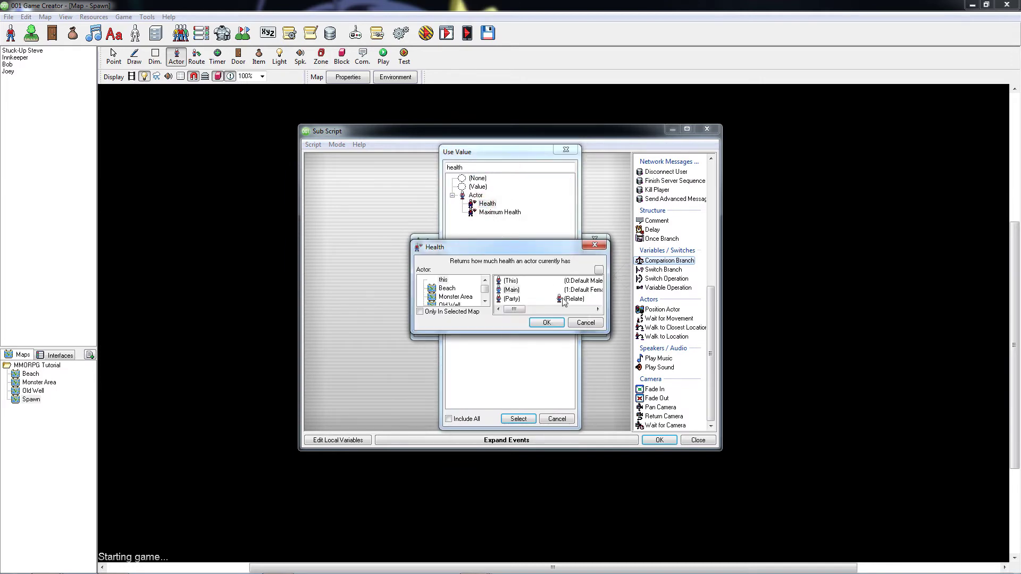
pyautogui.click(565, 299)
pyautogui.click(547, 323)
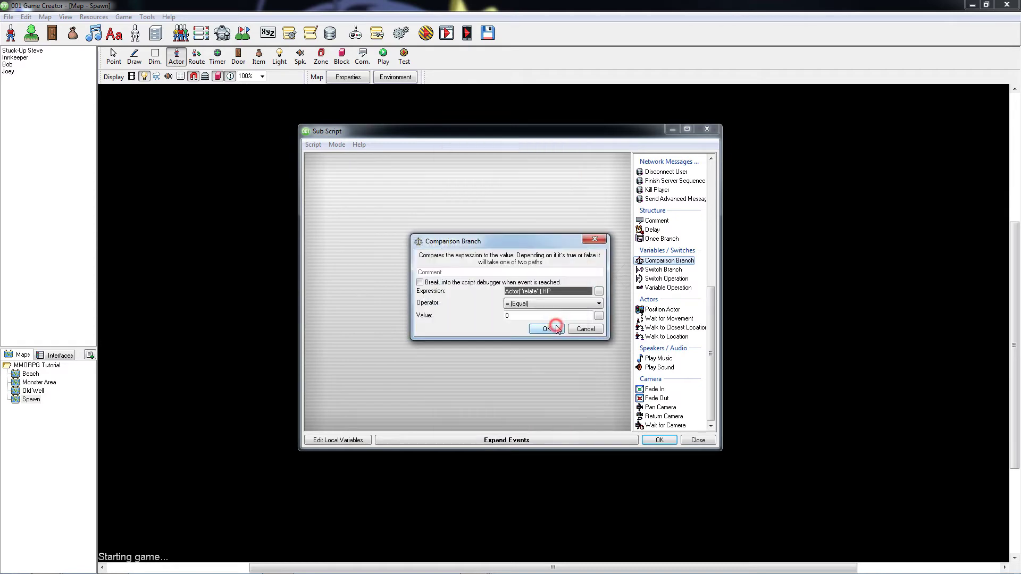
# Compare it as Less Than the Relate actor's Maximum Health and save the branch.
pyautogui.click(598, 316)
pyautogui.write('health')
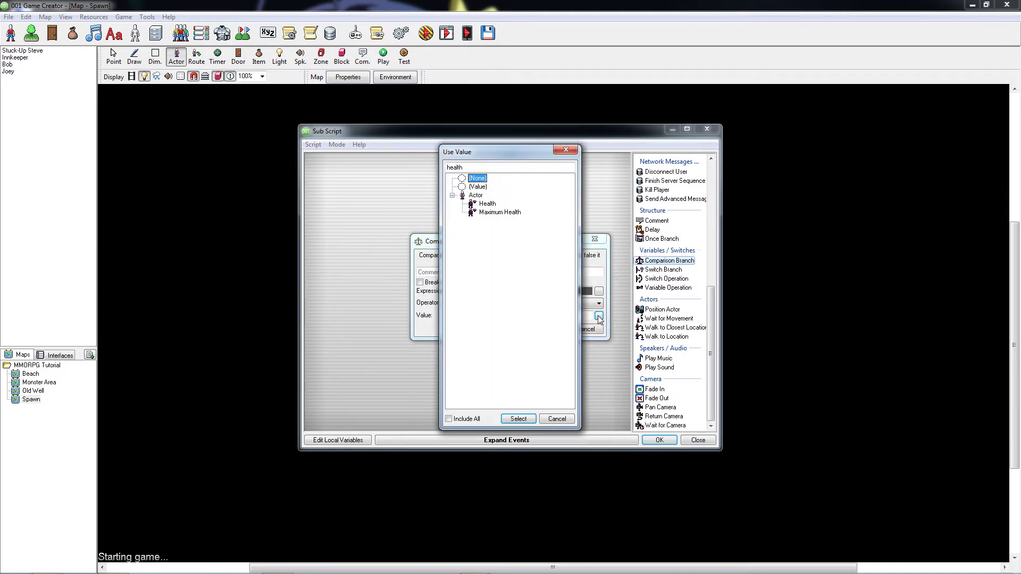
pyautogui.doubleClick(510, 214)
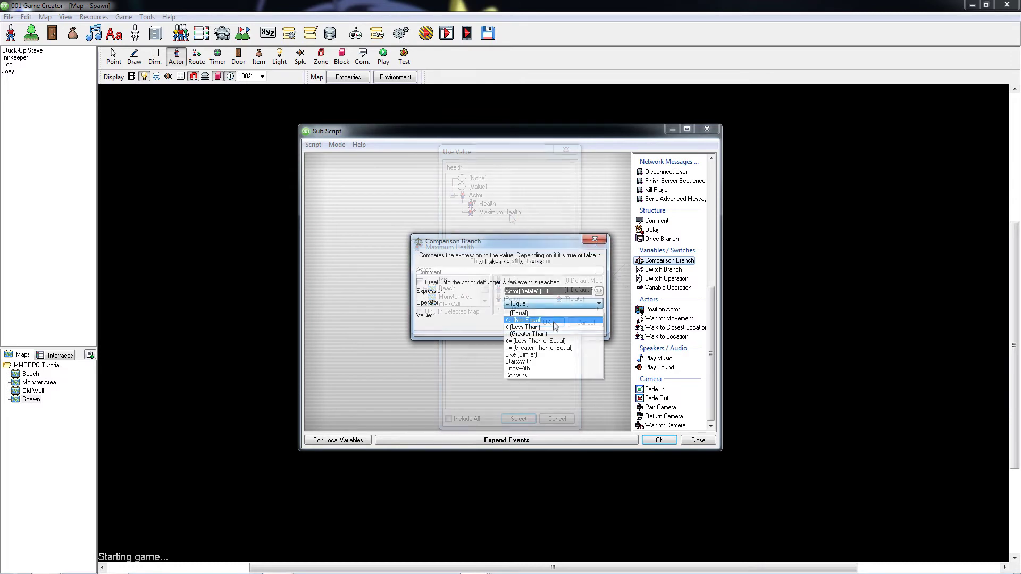
pyautogui.click(553, 324)
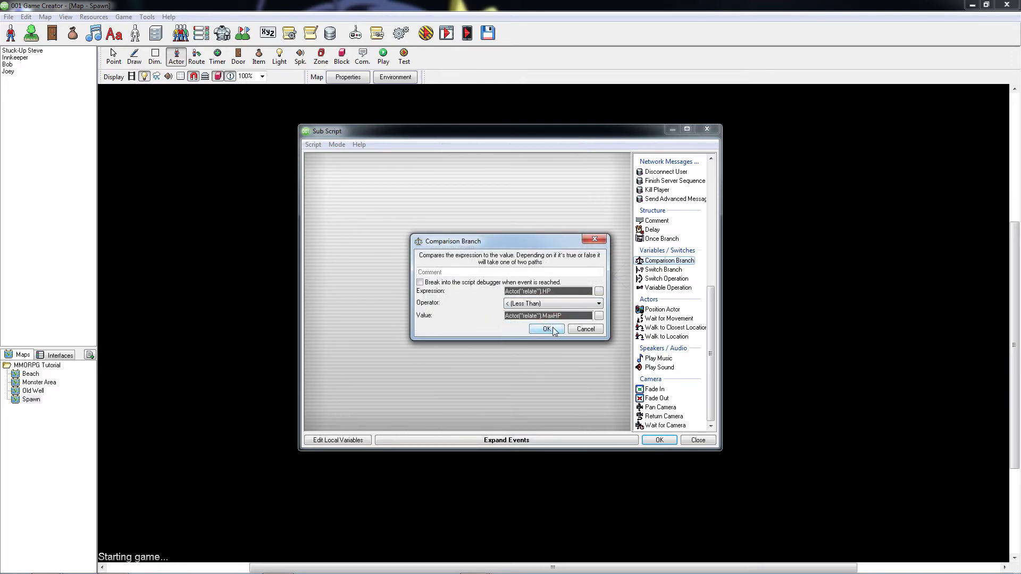
pyautogui.click(547, 329)
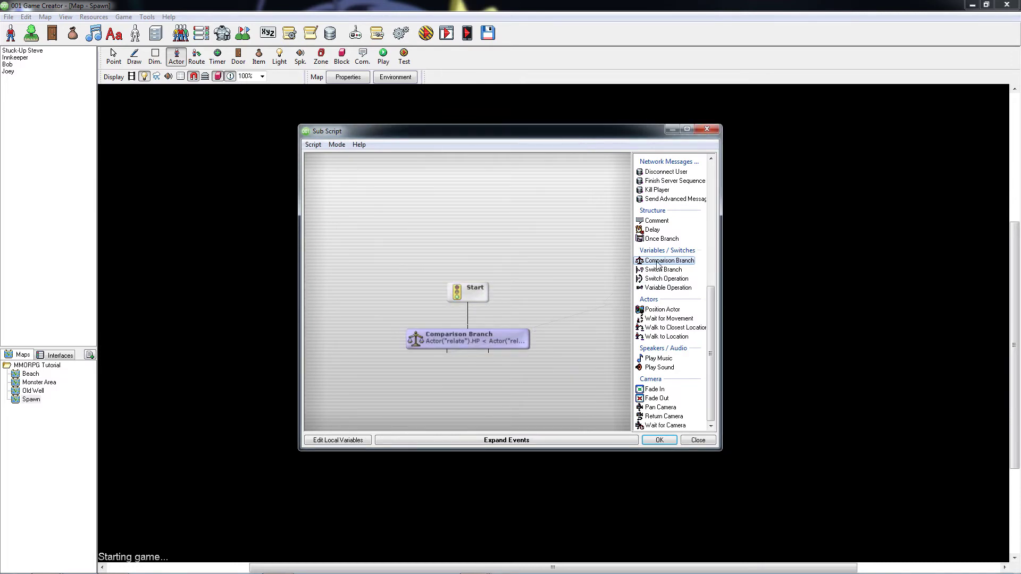
# Add a second Comparison Branch whose expression is the Relate actor's Number of Items (Inventory Only) for Elixir.
pyautogui.moveTo(669, 261); pyautogui.dragTo(610, 305)
pyautogui.click(599, 292)
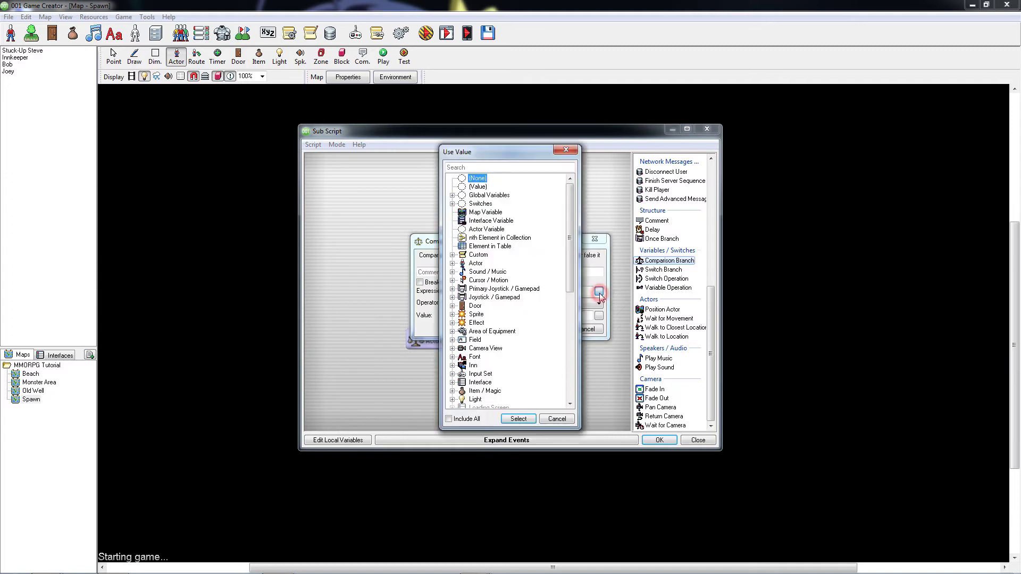
pyautogui.write('item')
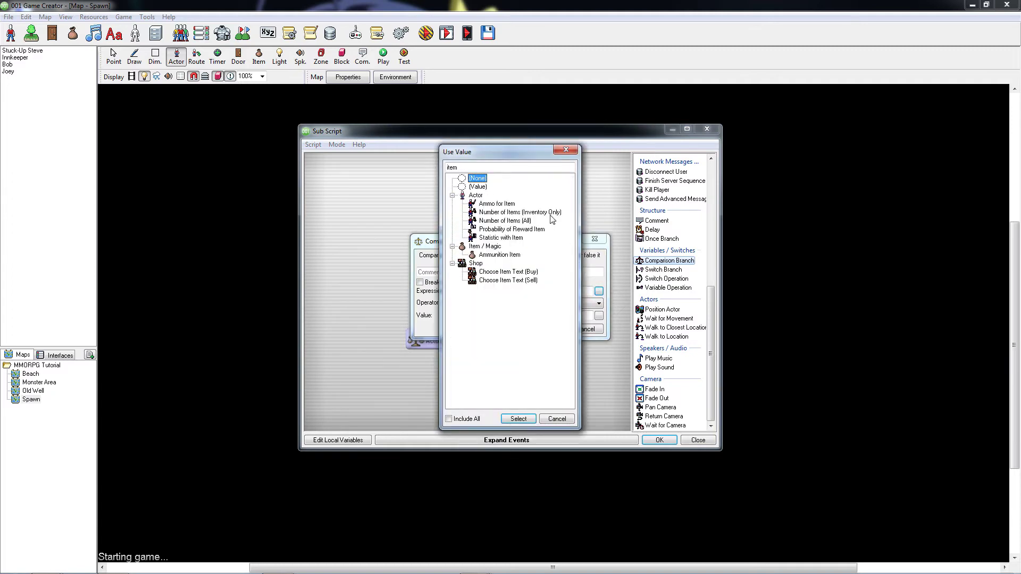
pyautogui.doubleClick(550, 215)
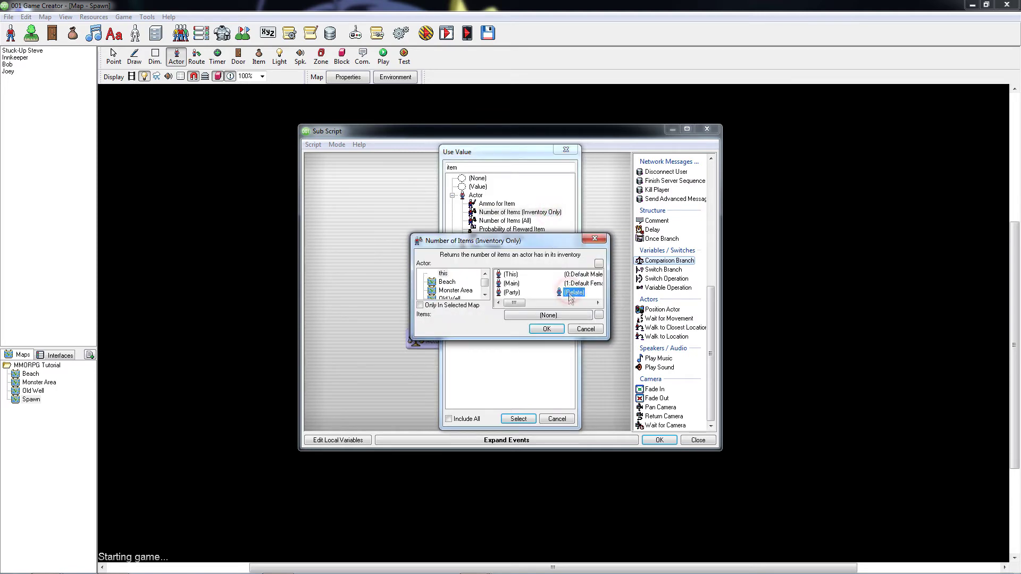
pyautogui.click(568, 315)
pyautogui.click(595, 274)
pyautogui.click(644, 395)
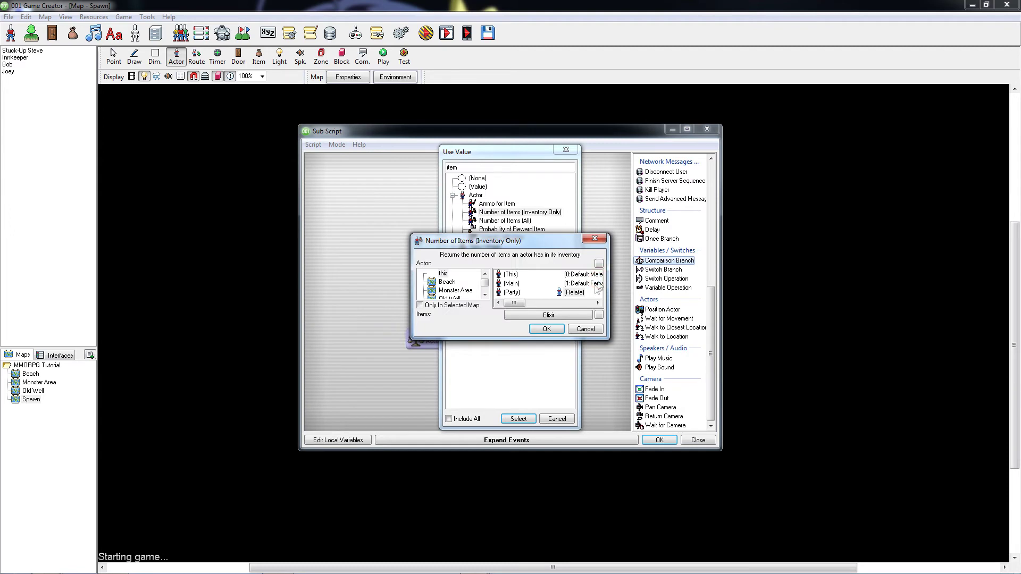
pyautogui.click(547, 328)
# Set the Elixir count comparison to Greater Than 1 and save the branch.
pyautogui.click(553, 334)
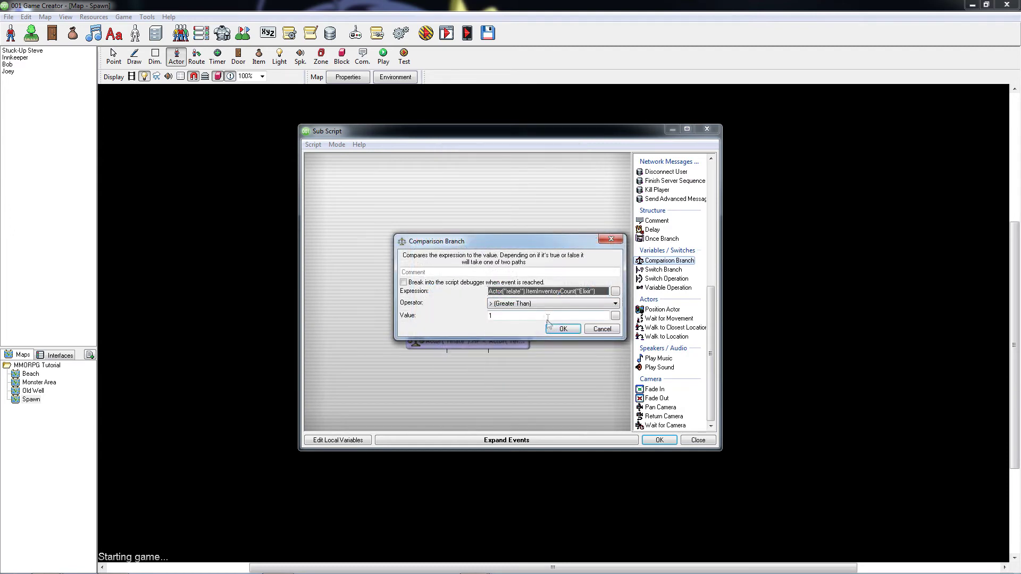
pyautogui.click(547, 315)
pyautogui.click(563, 329)
# Add a Server Notification to Relate's Client_ID reading "Sorry! I only give Elixir's out to those whose health is less than maximum and who don't already have one!".
pyautogui.write('notification')
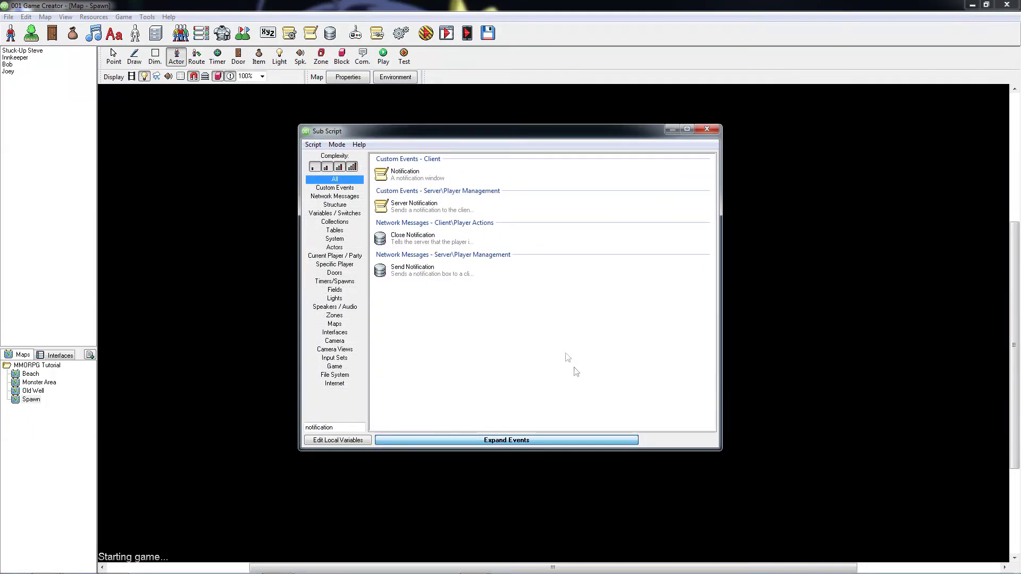
pyautogui.doubleClick(445, 211)
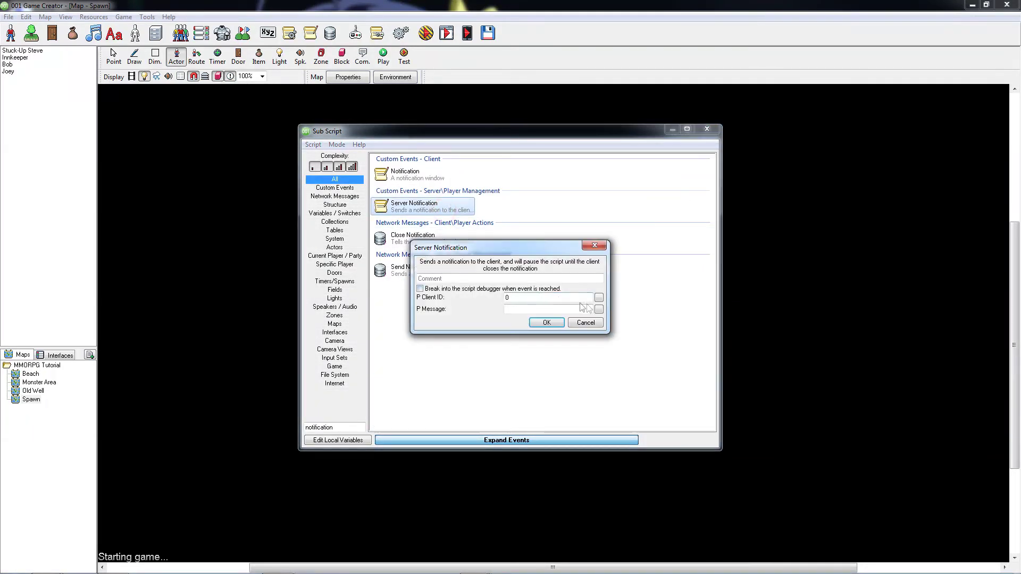
pyautogui.click(599, 298)
pyautogui.click(599, 335)
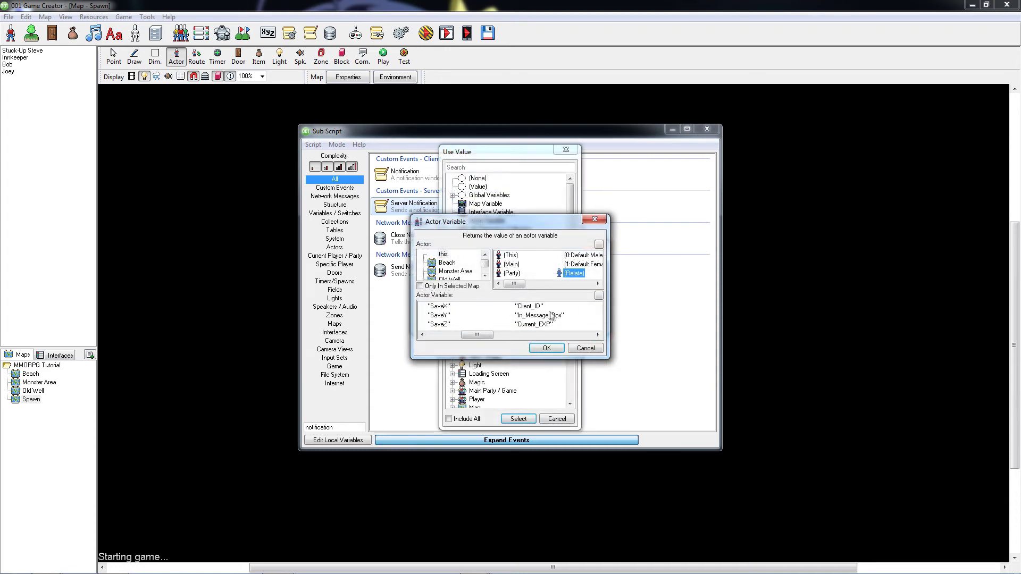
pyautogui.click(530, 307)
pyautogui.click(547, 348)
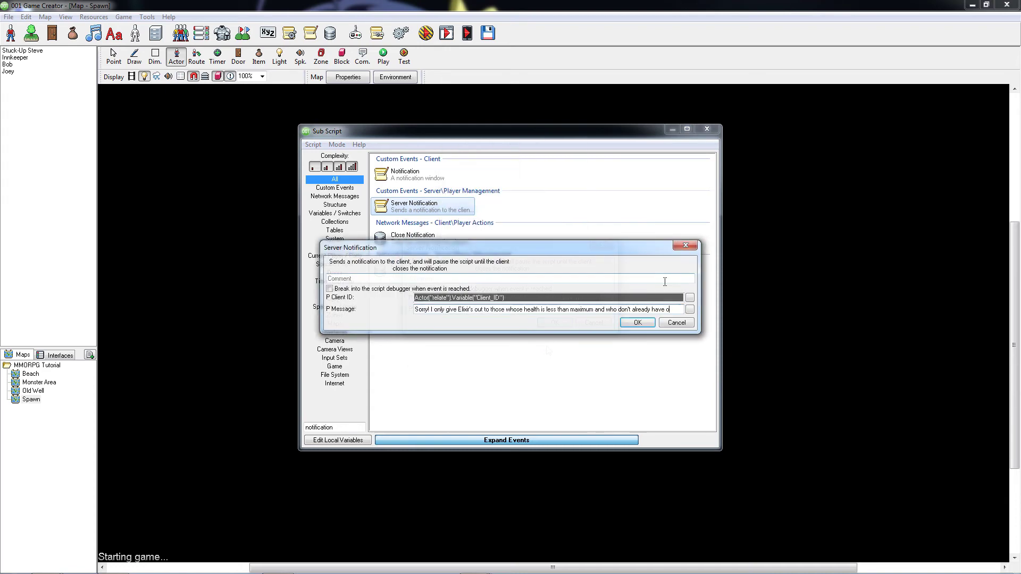
pyautogui.write('!')
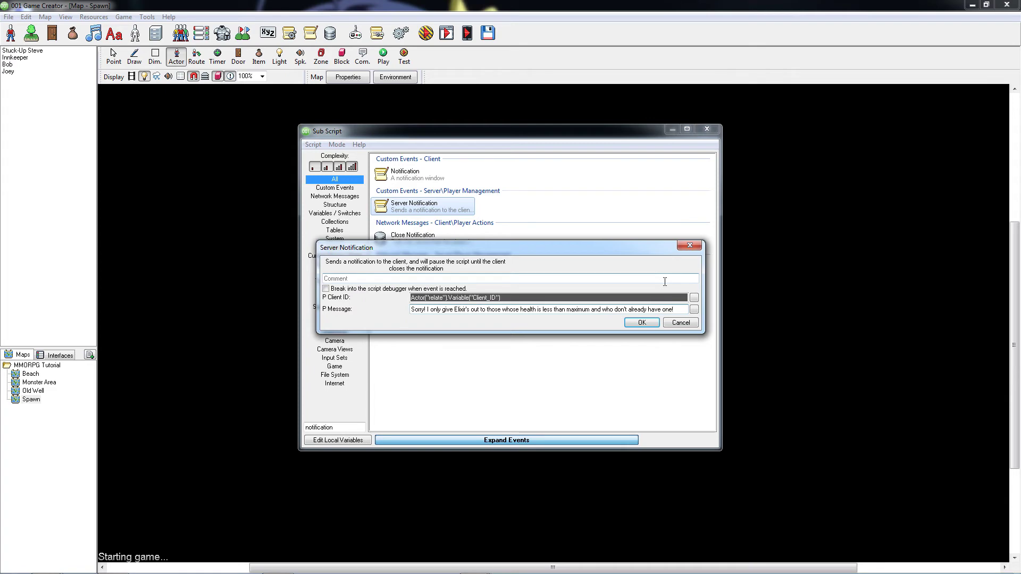
pyautogui.click(649, 323)
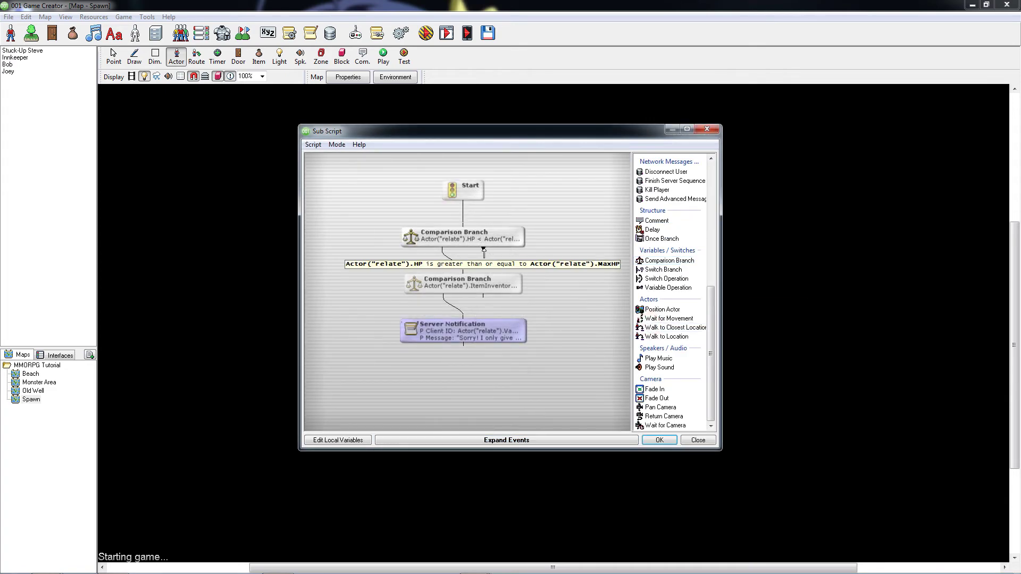
# Connect the health comparison's false path to the Server Notification event.
pyautogui.moveTo(483, 249)
pyautogui.mouseDown()
pyautogui.moveTo(506, 276)
pyautogui.moveTo(514, 334)
pyautogui.mouseUp()
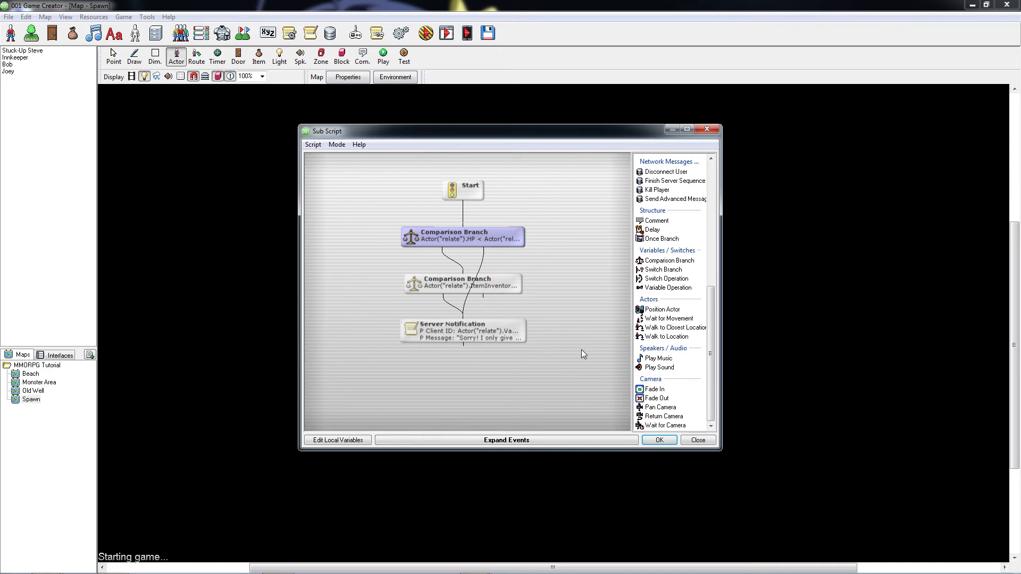
# On the Elixir count comparison's false path, add an Add Remove Item event giving Relate's Client_ID 1 Elixir, and save the sub script.
pyautogui.click(523, 294)
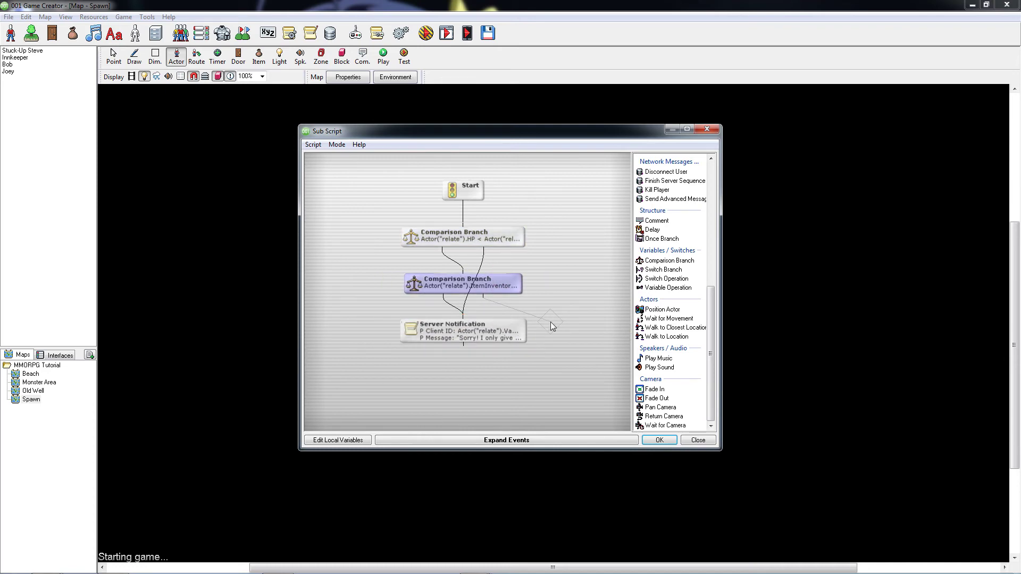
pyautogui.click(567, 439)
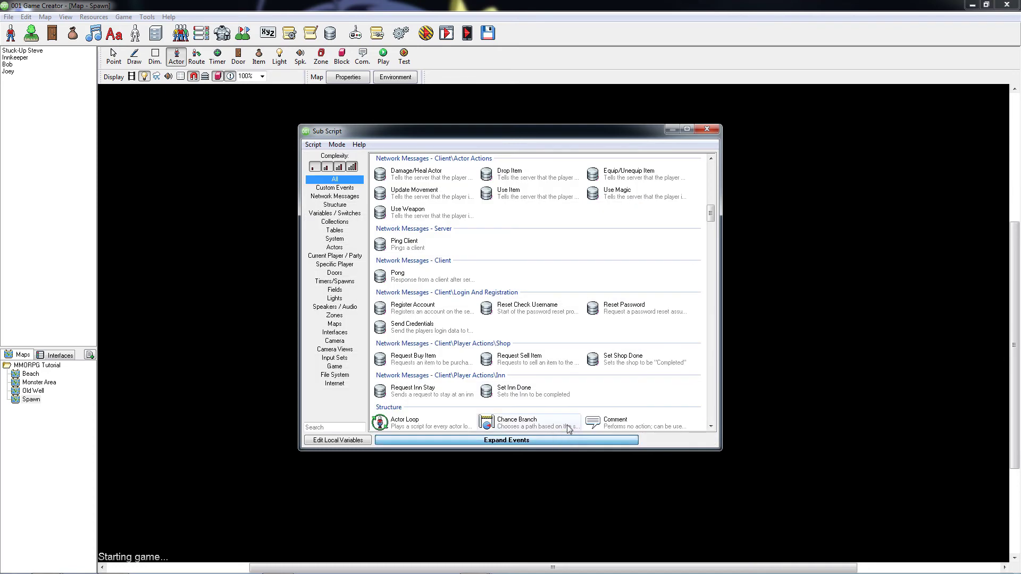
pyautogui.write('item')
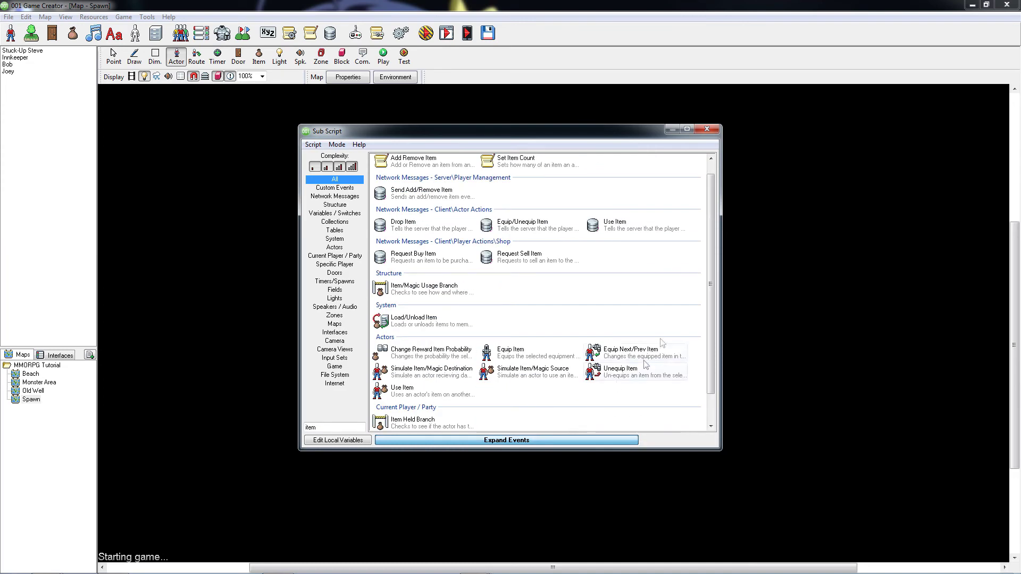
pyautogui.scroll(1, 710, 301)
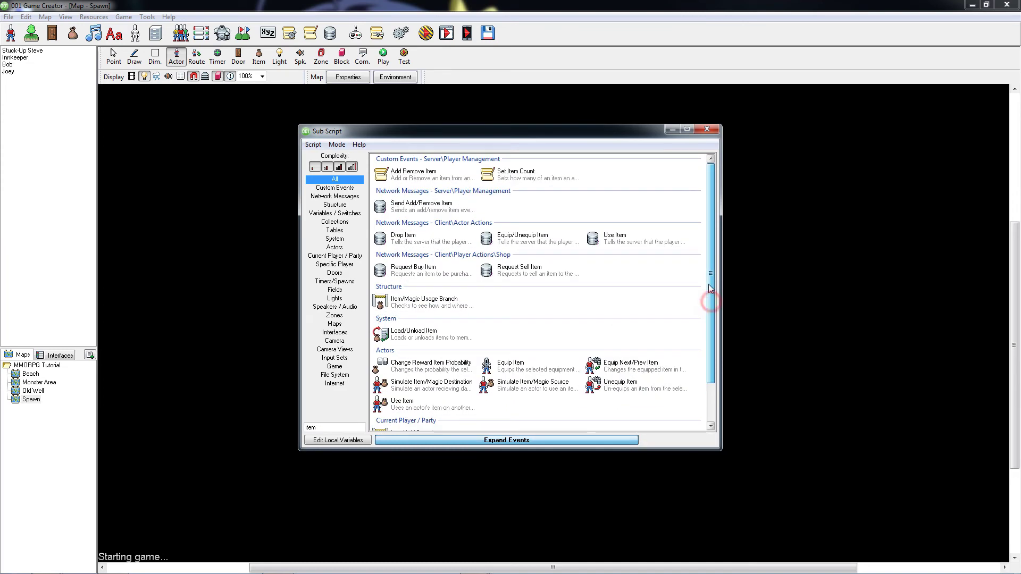
pyautogui.doubleClick(420, 173)
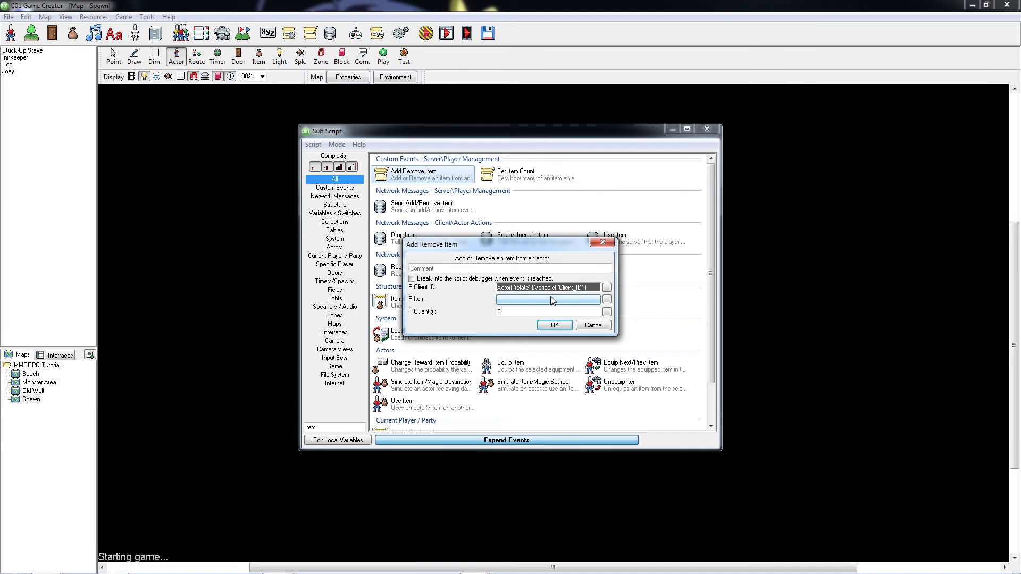
pyautogui.click(552, 298)
pyautogui.doubleClick(592, 277)
pyautogui.doubleClick(563, 311)
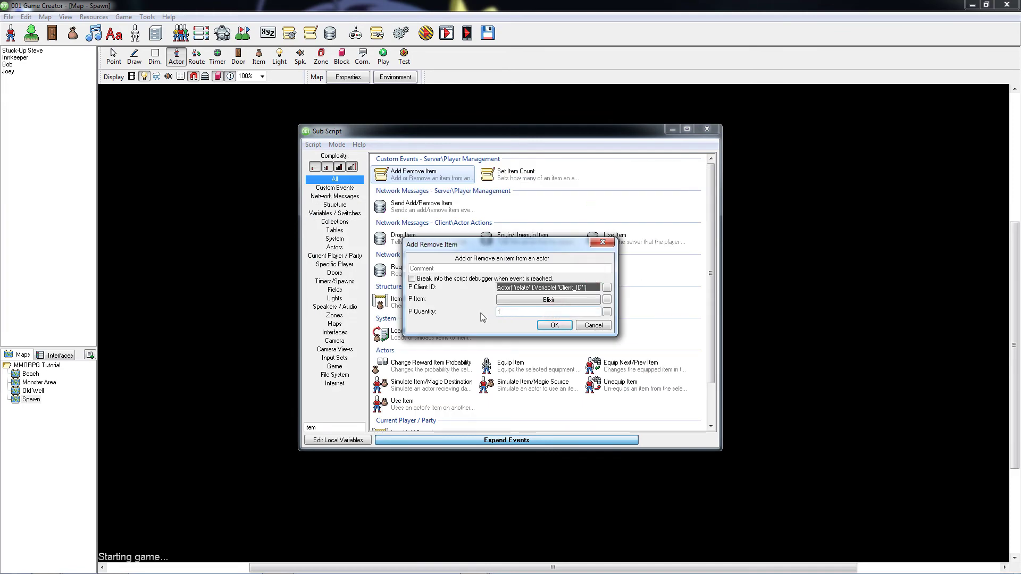
pyautogui.write('1')
pyautogui.click(555, 325)
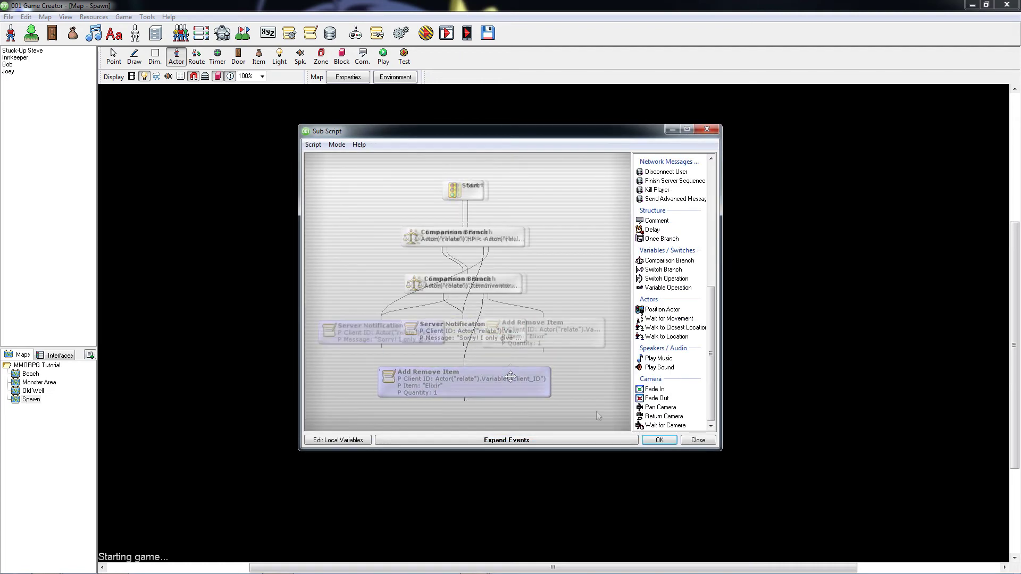
pyautogui.click(662, 441)
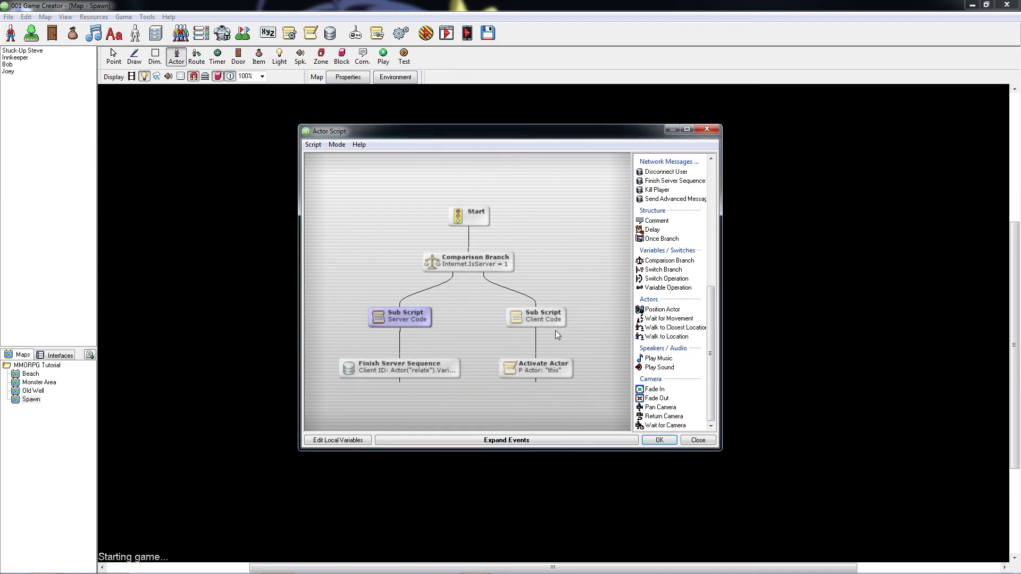
# In Client Code, add an Advanced Message Box: "Hello! If your health is less than maximum and you don't have an Elixir already, then I'll give you one!".
pyautogui.doubleClick(548, 319)
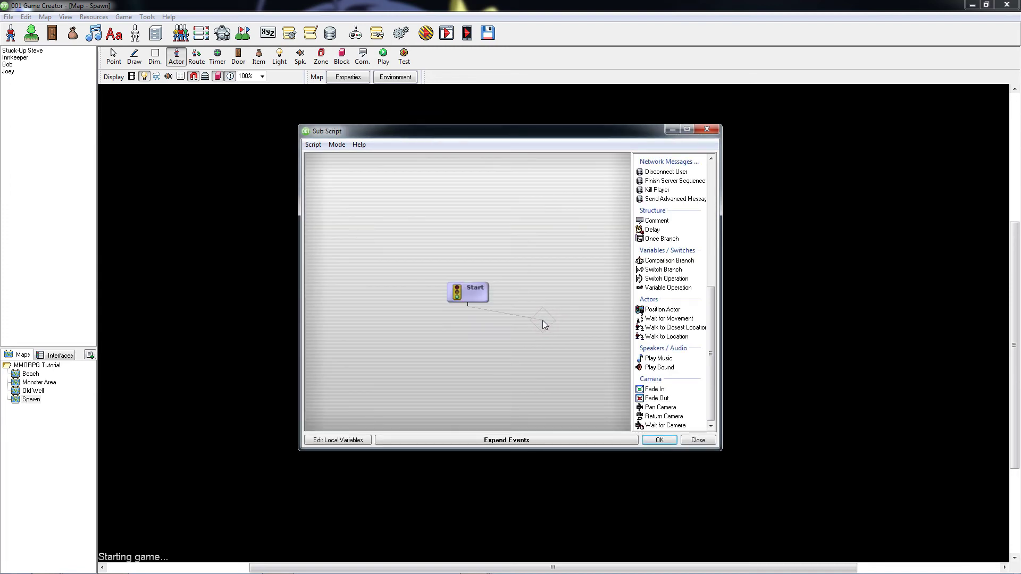
pyautogui.click(539, 441)
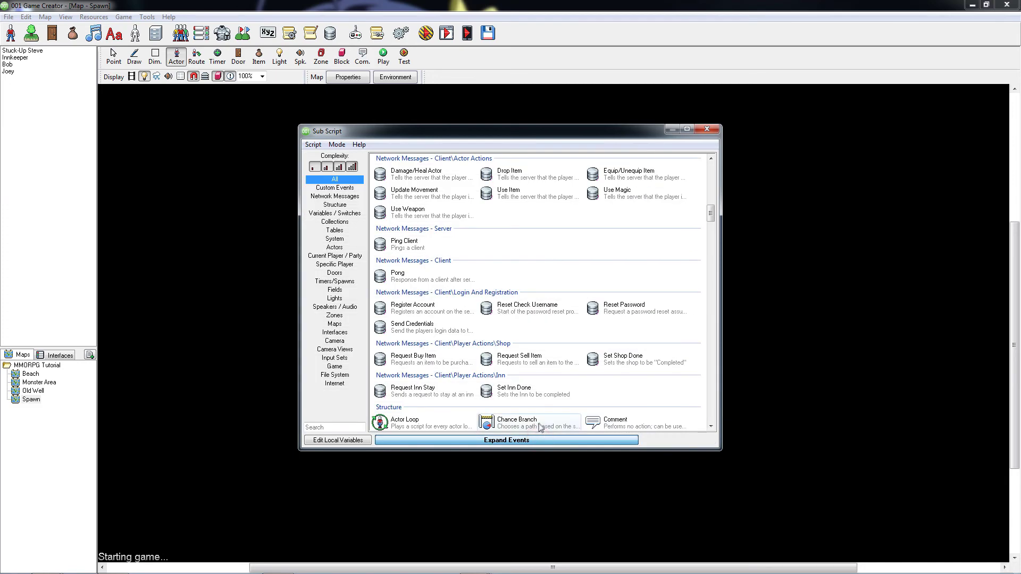
pyautogui.write('message')
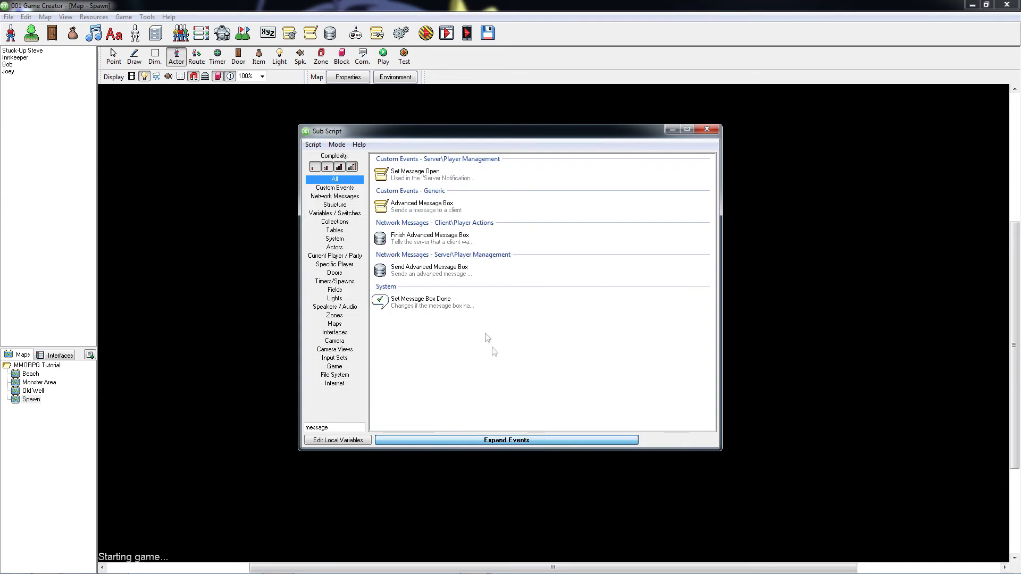
pyautogui.doubleClick(422, 207)
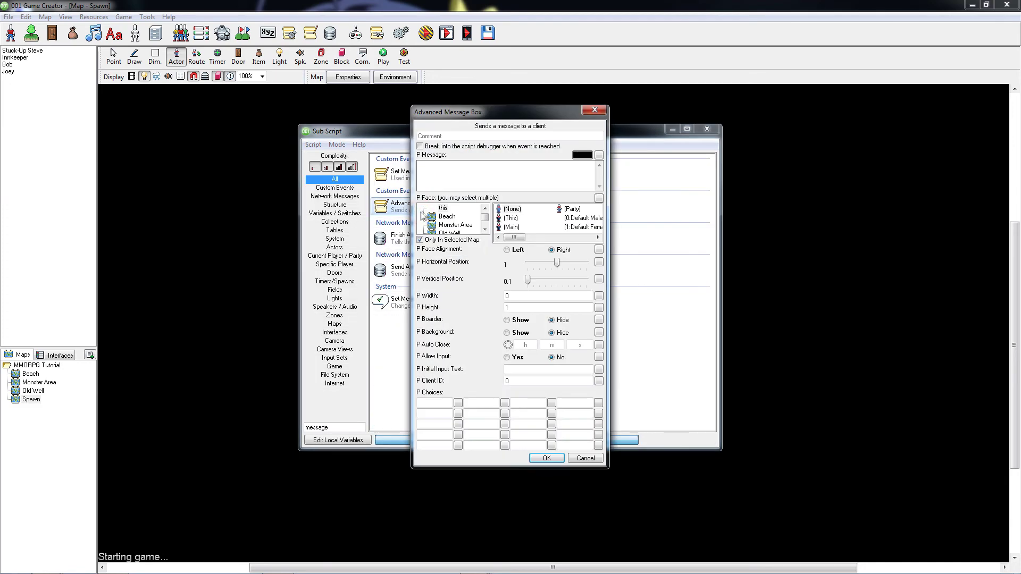
pyautogui.click(509, 180)
pyautogui.write("Hello! If your health is less than maximum and you don't have an Elixir already, then I'll give you one!")
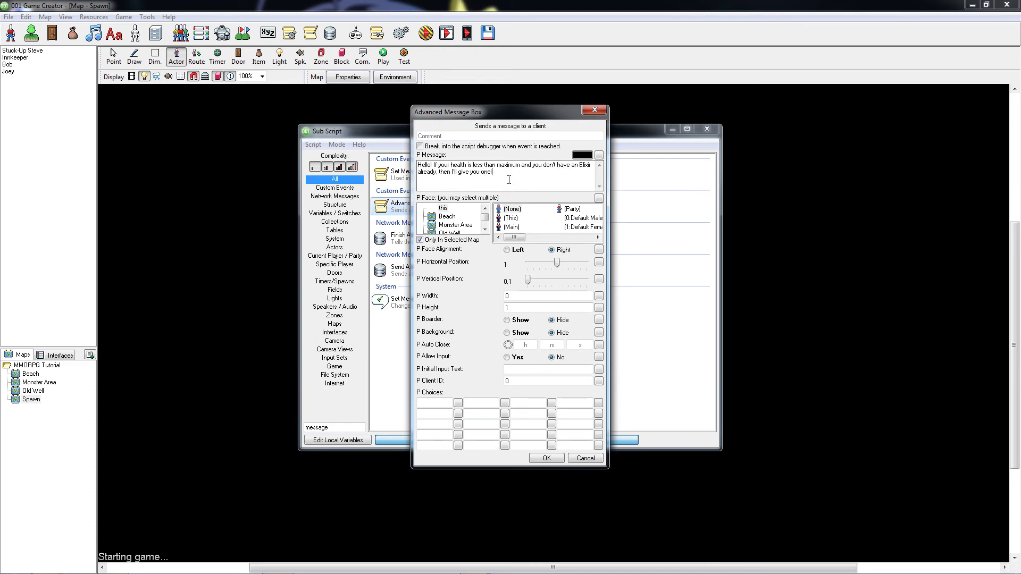
# Give the message box a first choice "Give me one!" plus a second choice, and save the event.
pyautogui.click(429, 403)
pyautogui.write('Give me one!')
pyautogui.click(482, 403)
pyautogui.click(553, 459)
# Add an Exit Script event and connect it to the Advanced Message Box's second choice path only, leaving the first choice path unconnected.
pyautogui.click(549, 441)
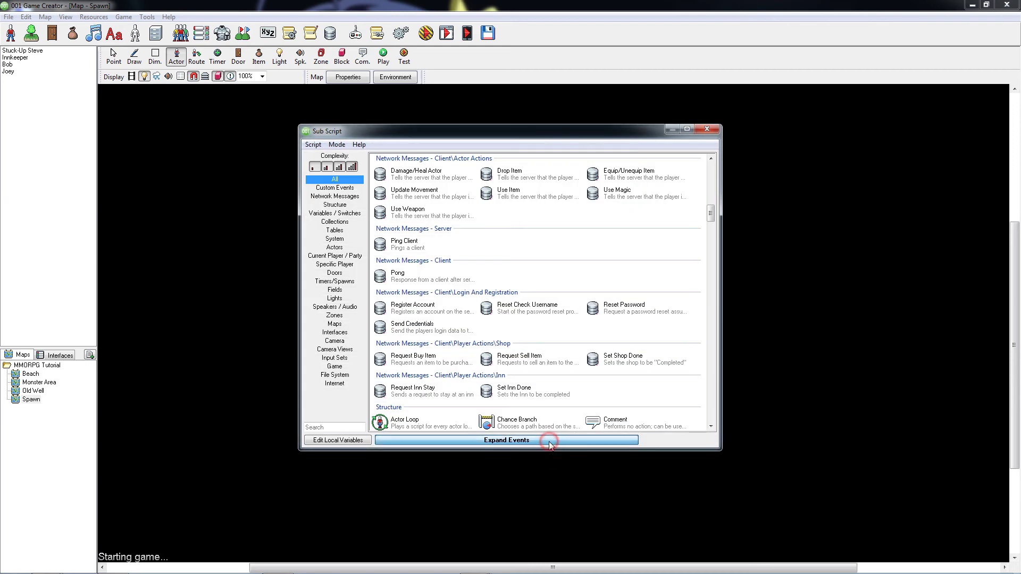
pyautogui.write('exit')
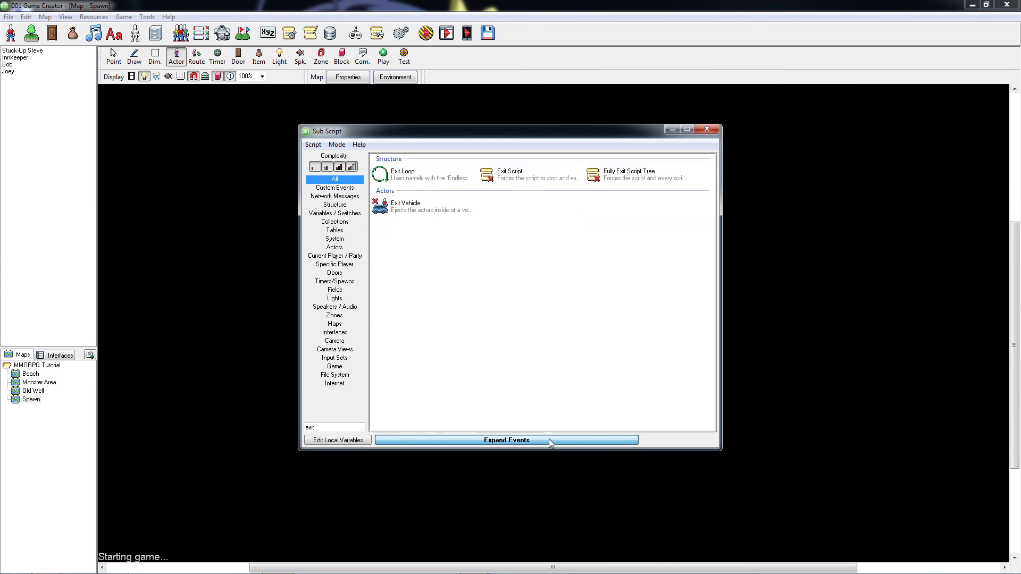
pyautogui.click(537, 178)
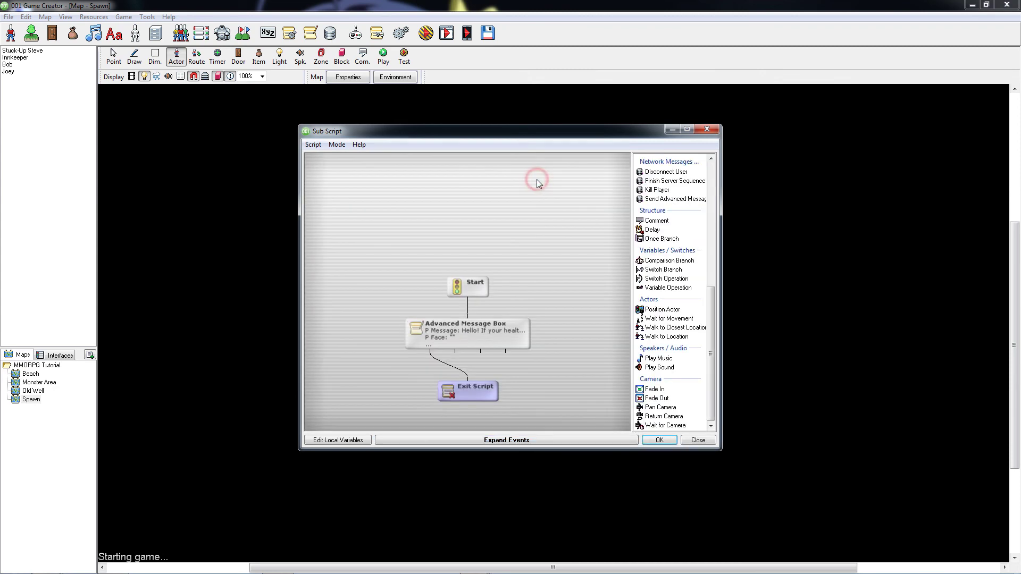
pyautogui.moveTo(455, 351); pyautogui.dragTo(460, 387)
pyautogui.moveTo(430, 352); pyautogui.dragTo(479, 335)
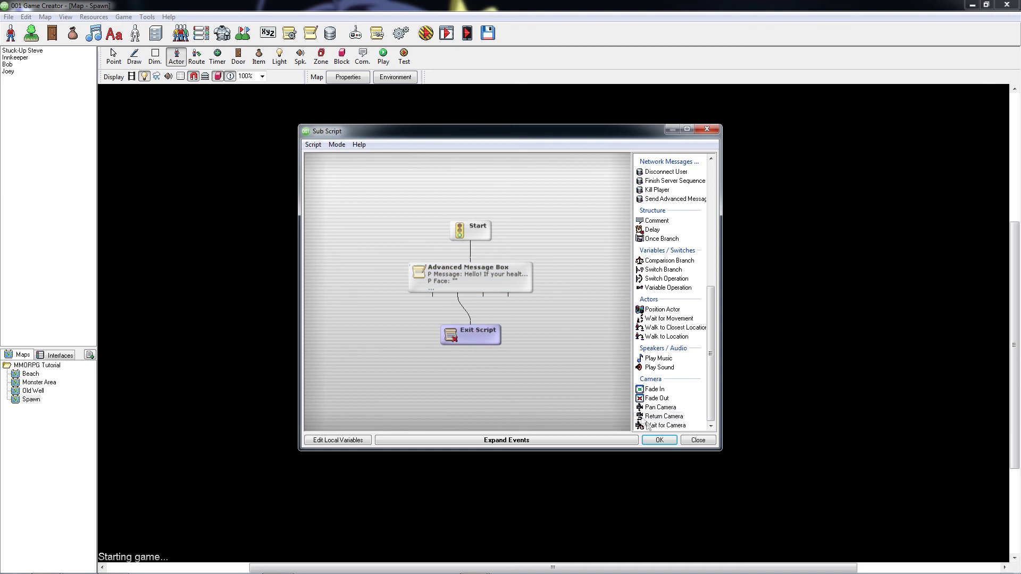
# Save the Client Code sub script, the actor script and the Elixir Guy actor template.
pyautogui.click(669, 443)
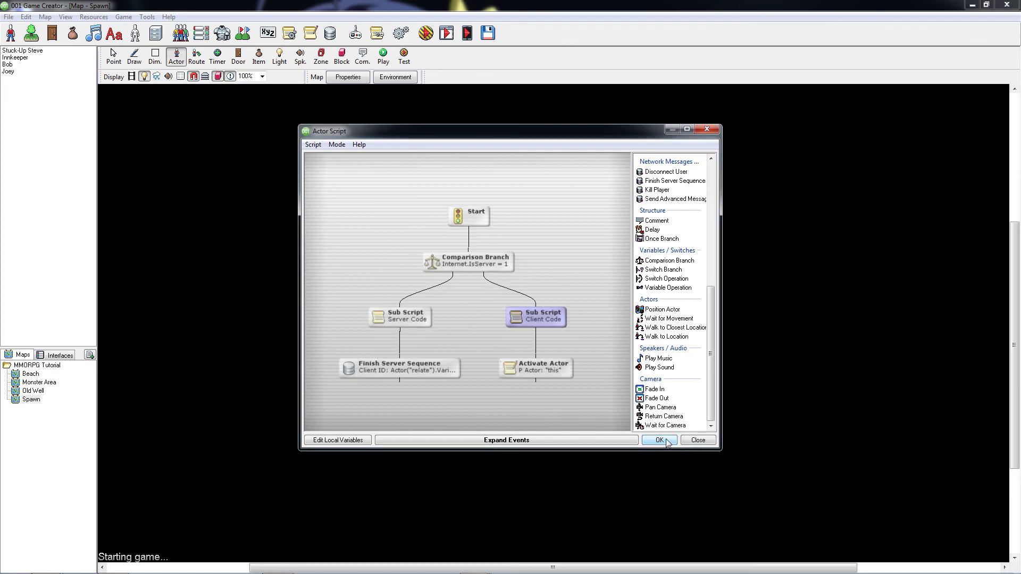
pyautogui.click(667, 442)
pyautogui.click(655, 427)
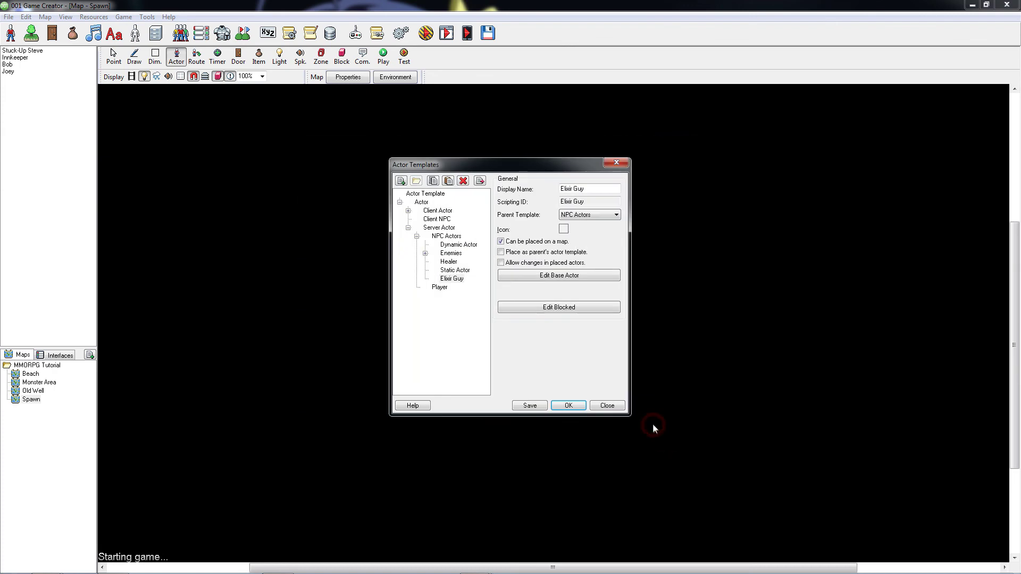
pyautogui.click(579, 406)
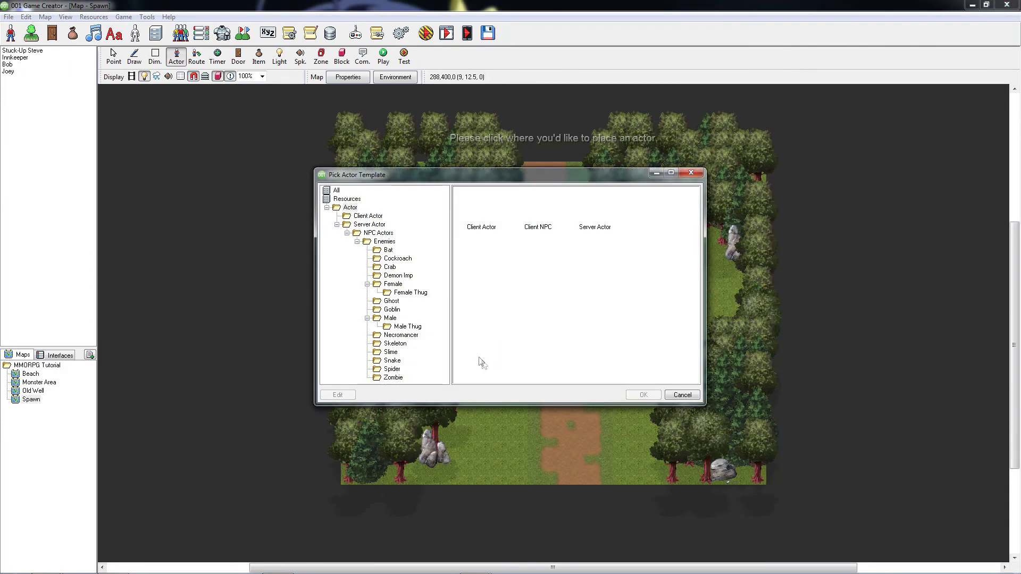
# Choose the Elixir Guy template from NPC Actors for the new actor on the Spawn map.
pyautogui.click(380, 235)
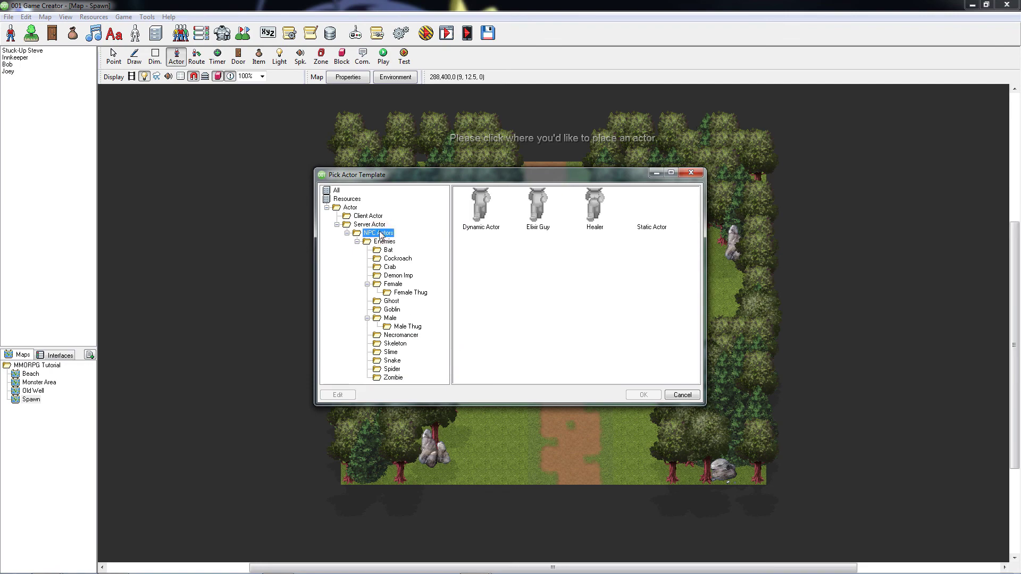
pyautogui.click(538, 236)
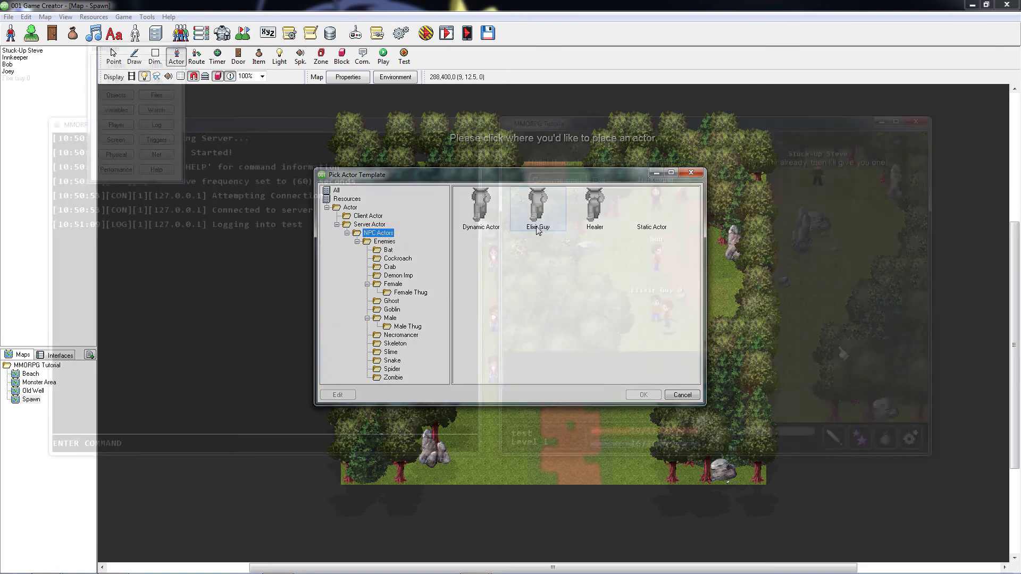